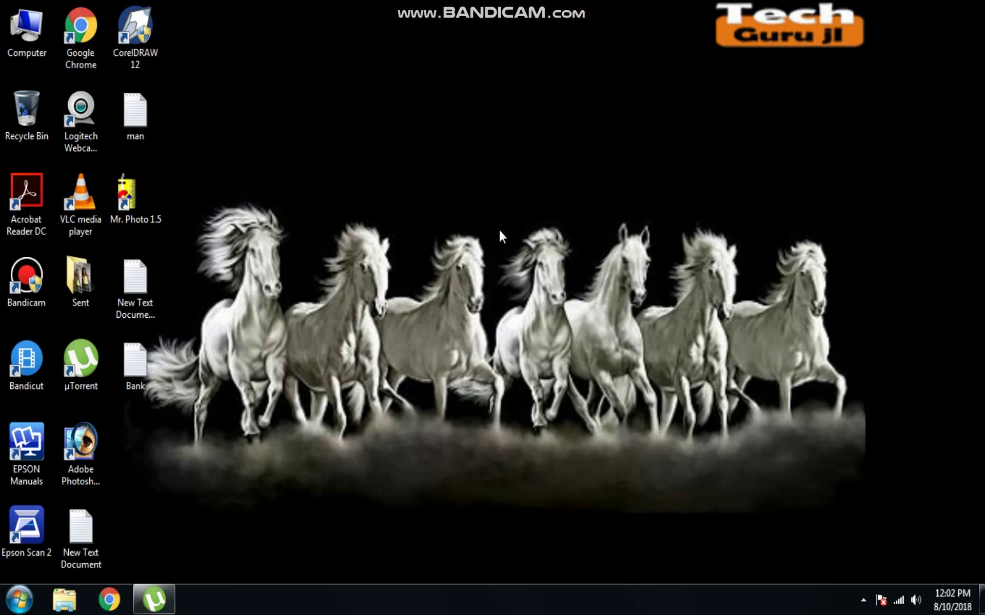
Refresh the Windows desktop from its context menu.
{"action": "right_click", "coordinate": [498, 227]}
{"action": "right_click", "coordinate": [521, 278]}
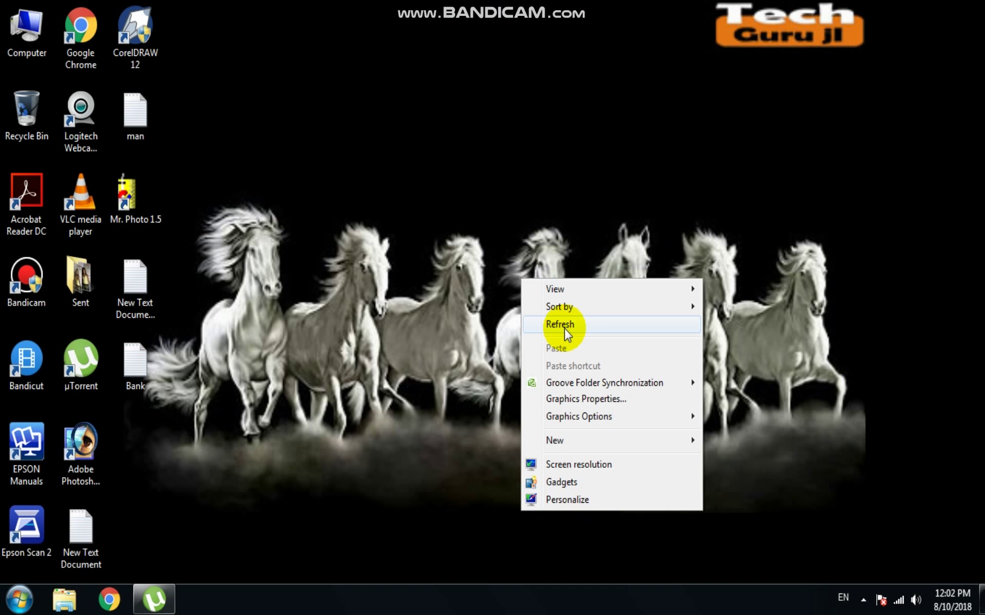
{"action": "left_click", "coordinate": [564, 325]}
{"action": "right_click", "coordinate": [564, 317]}
{"action": "left_click", "coordinate": [611, 377]}
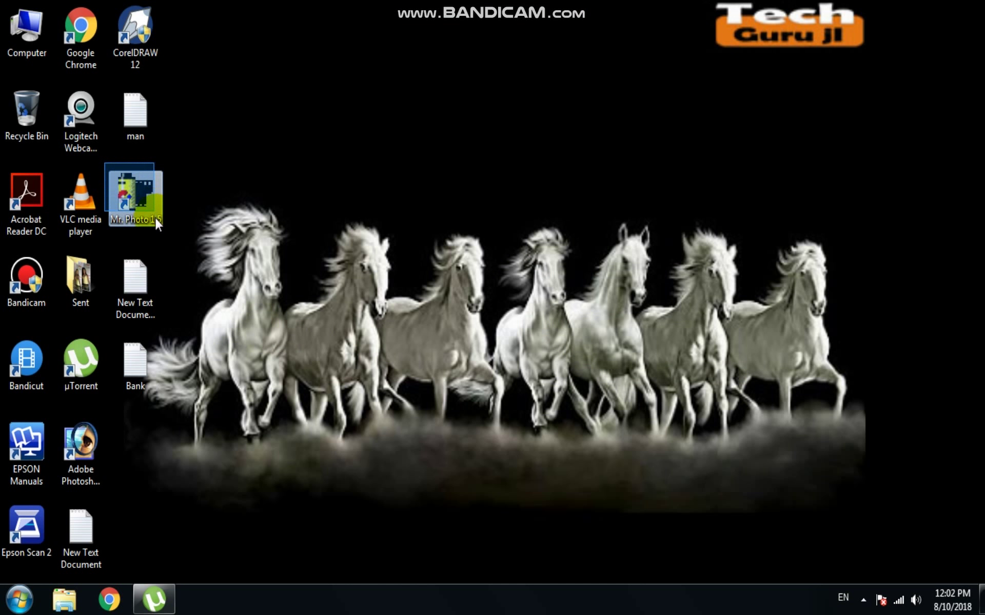
Launch Mr. Photo 1.5, select Motion01 in the MotionShow album and show its print choices.
{"action": "double_click", "coordinate": [137, 205]}
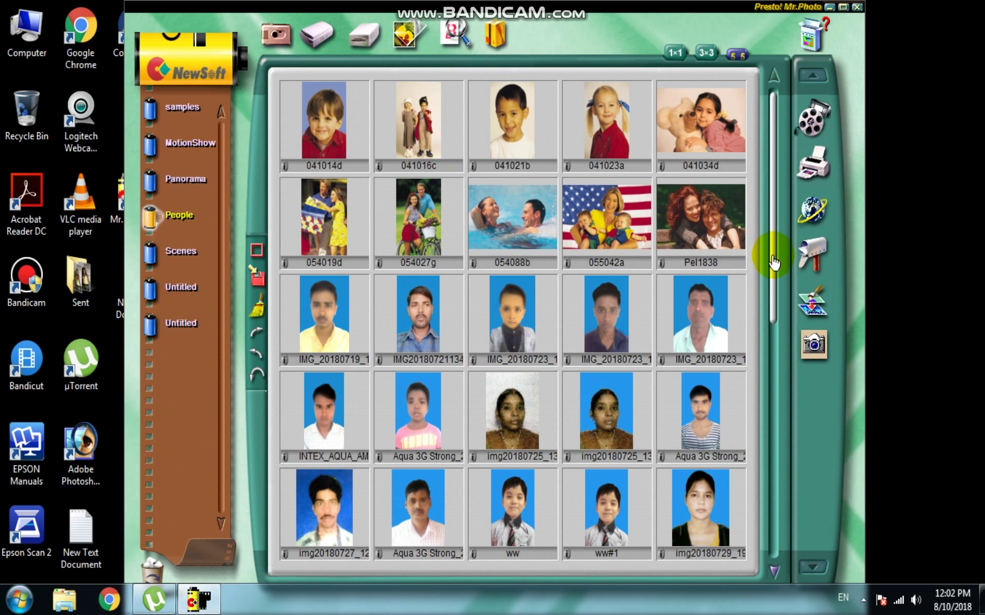
{"action": "left_click", "coordinate": [774, 448]}
{"action": "left_click", "coordinate": [773, 199]}
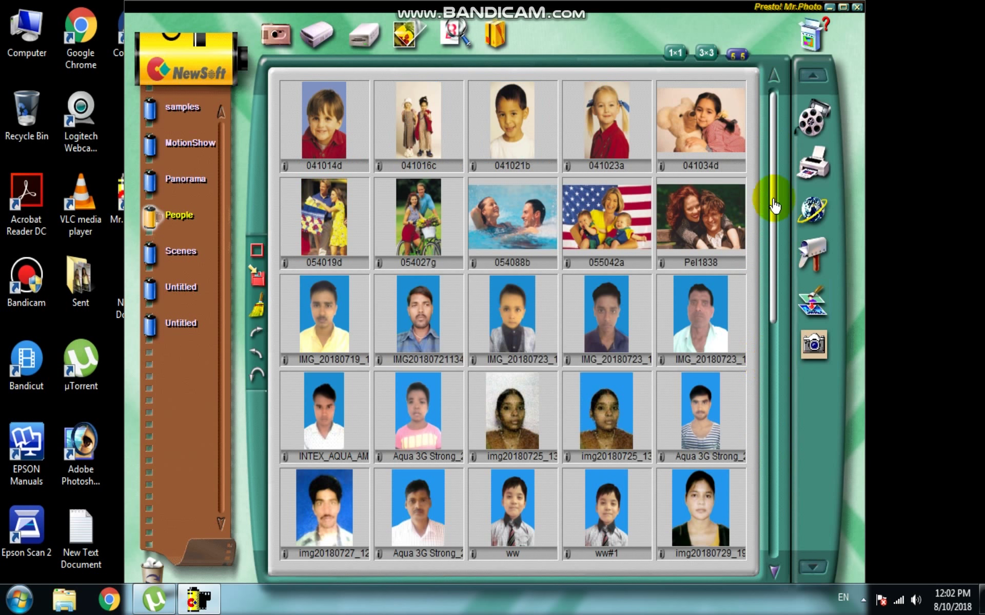
{"action": "left_click", "coordinate": [211, 177]}
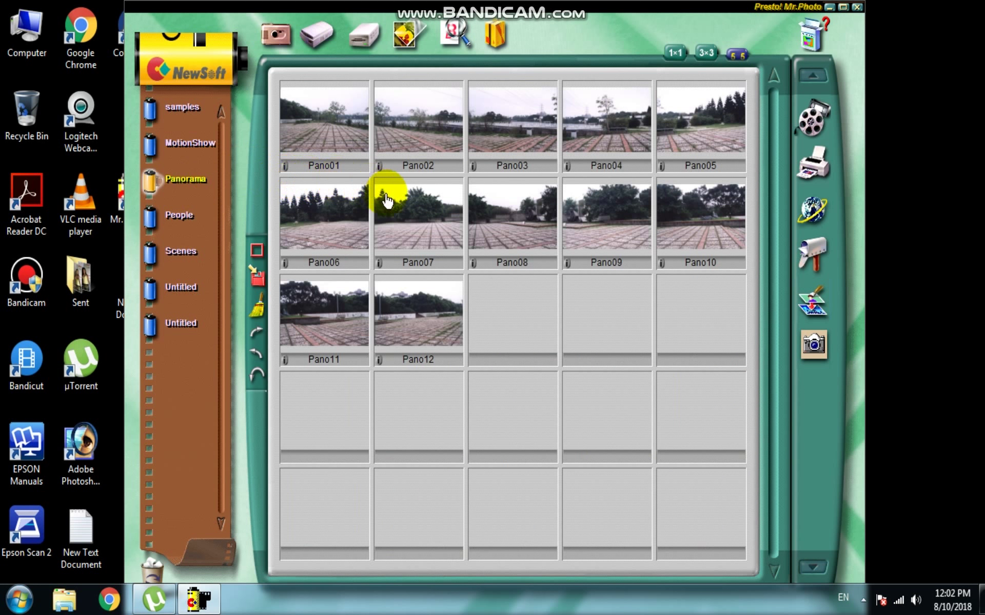
{"action": "left_click", "coordinate": [169, 146]}
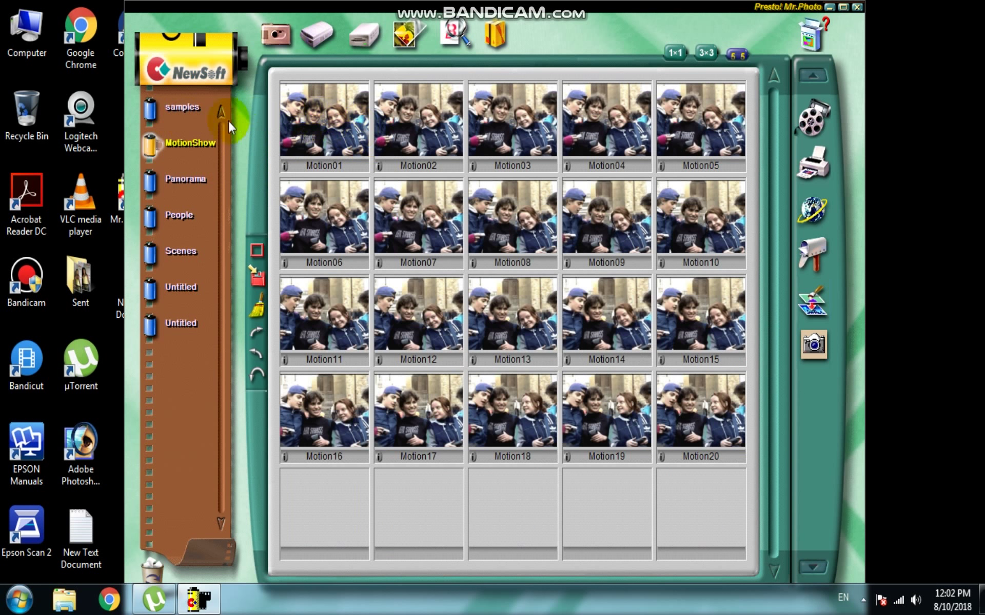
{"action": "left_click", "coordinate": [289, 123]}
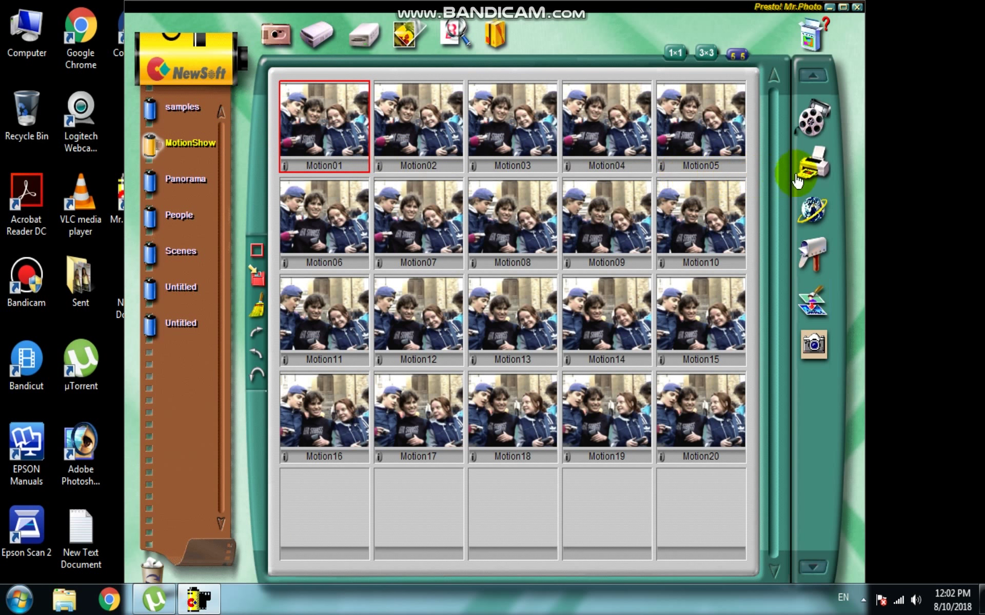
{"action": "left_click", "coordinate": [812, 163]}
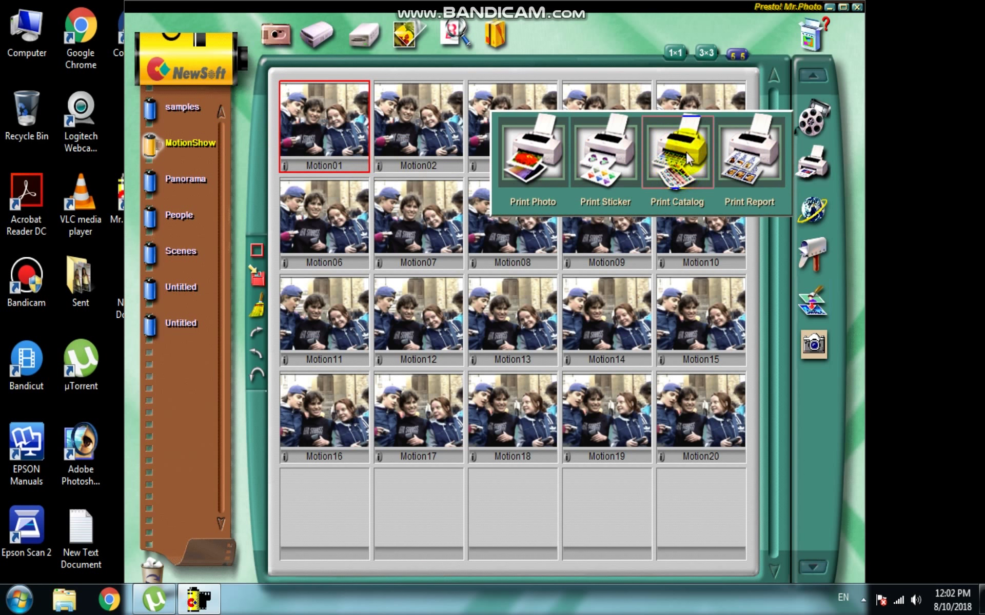
Start a catalog print of the photo on passport paper style.
{"action": "left_click", "coordinate": [685, 167]}
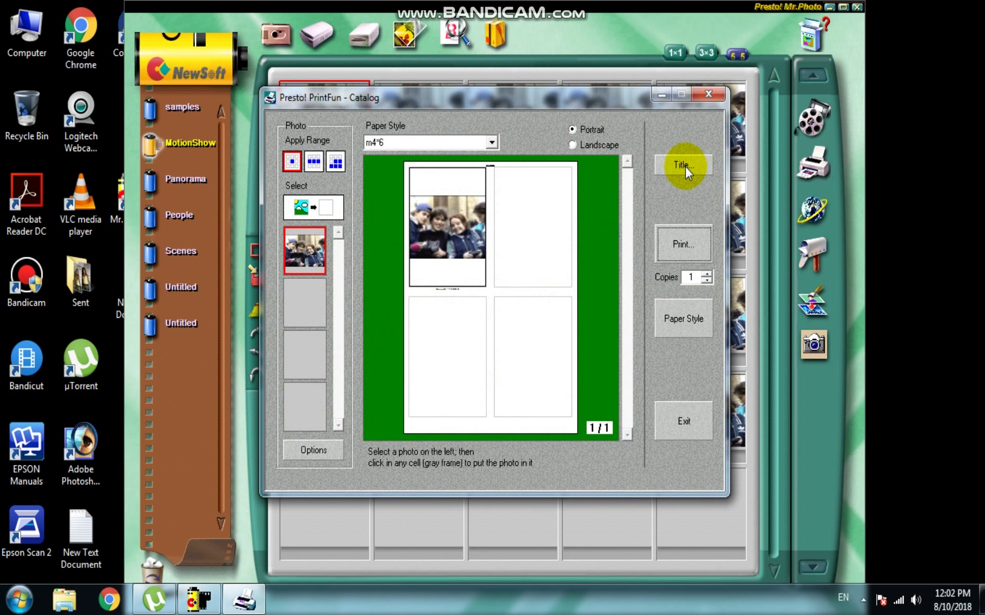
{"action": "left_click", "coordinate": [482, 146]}
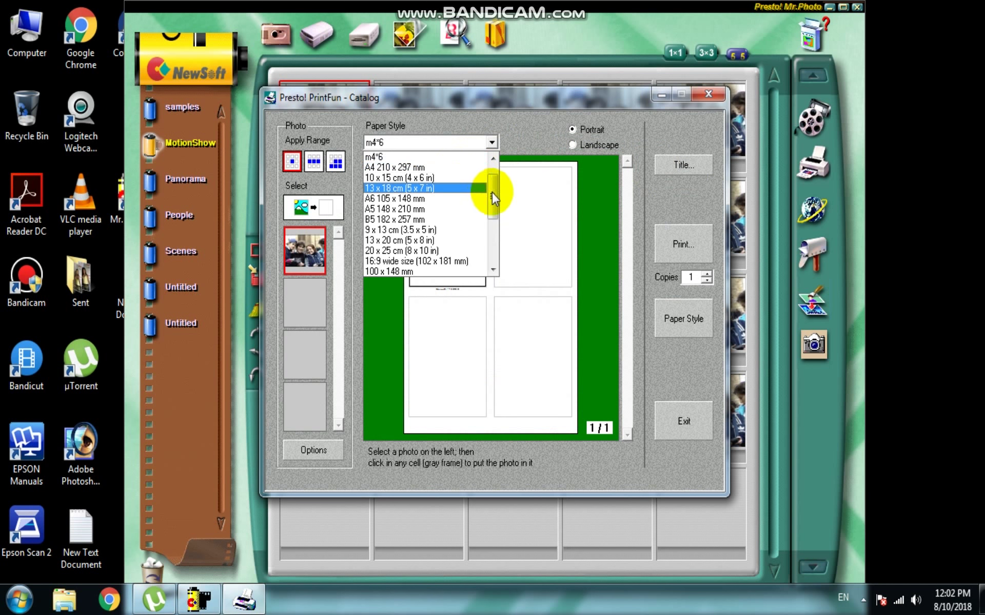
{"action": "left_click_drag", "start_coordinate": [492, 192], "coordinate": [494, 169]}
{"action": "left_click", "coordinate": [418, 158]}
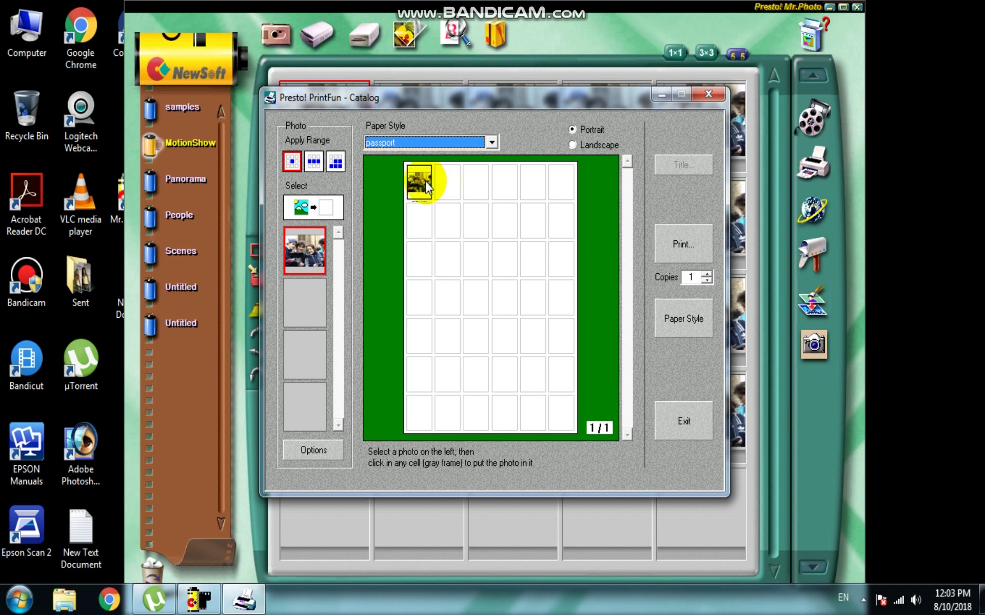
Place the photo into six individual passport cells.
{"action": "left_click", "coordinate": [475, 184]}
{"action": "left_click", "coordinate": [561, 182]}
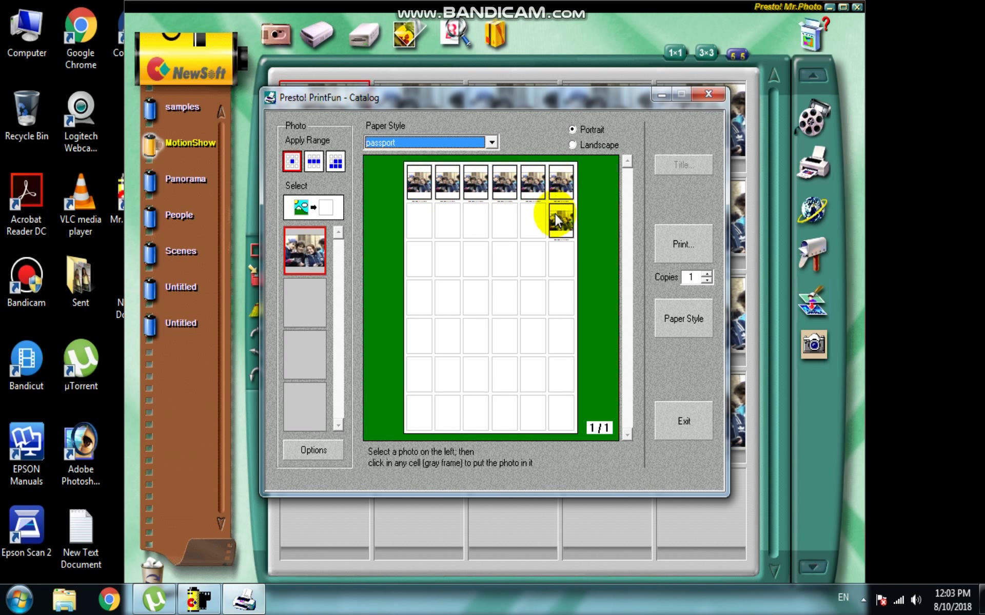
{"action": "left_click", "coordinate": [556, 221]}
{"action": "left_click", "coordinate": [528, 220]}
{"action": "left_click", "coordinate": [471, 225]}
{"action": "left_click", "coordinate": [451, 230]}
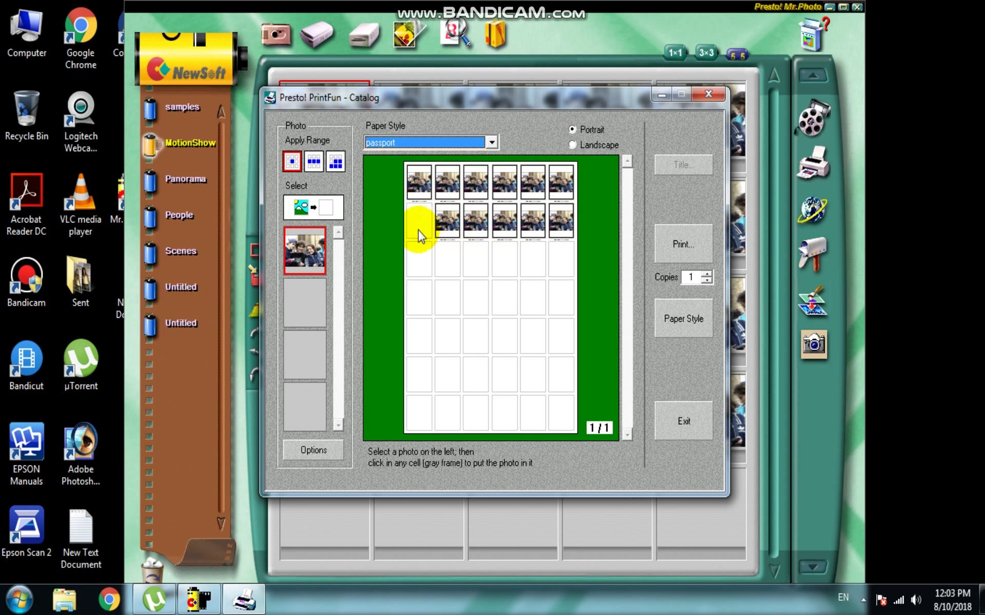
Fill five whole rows of passport cells with the photo.
{"action": "left_click", "coordinate": [314, 163]}
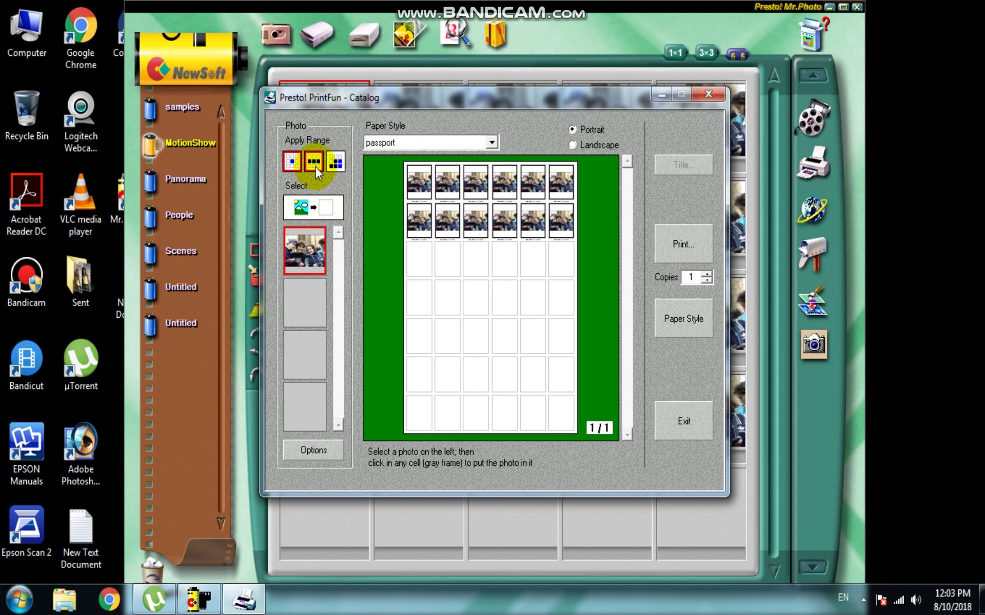
{"action": "left_click", "coordinate": [412, 272]}
{"action": "left_click", "coordinate": [413, 298]}
{"action": "left_click", "coordinate": [412, 338]}
{"action": "left_click", "coordinate": [412, 374]}
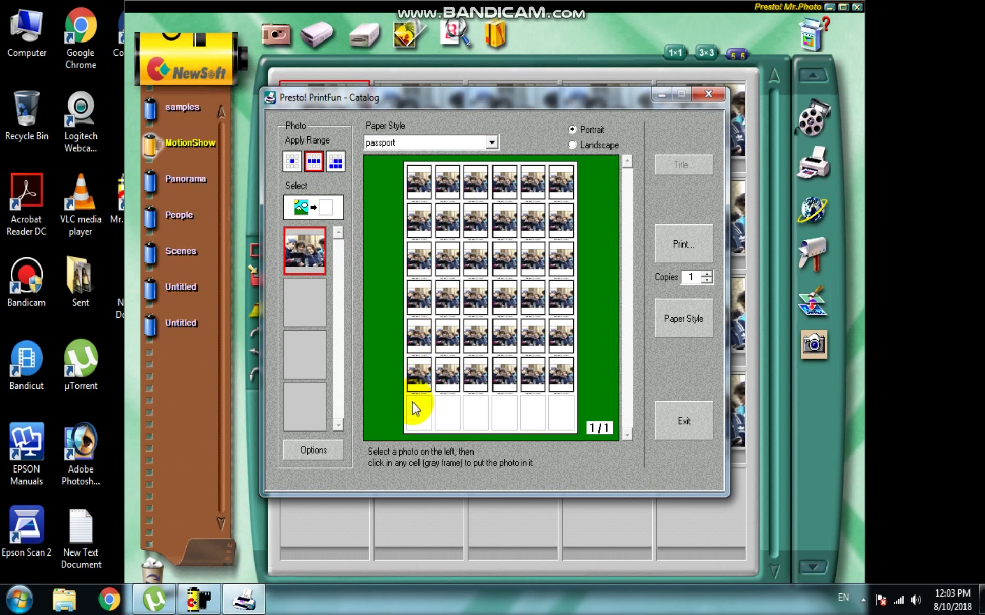
{"action": "left_click", "coordinate": [412, 408]}
Clear all photos from the page and return to single-cell filling.
{"action": "left_click", "coordinate": [335, 163]}
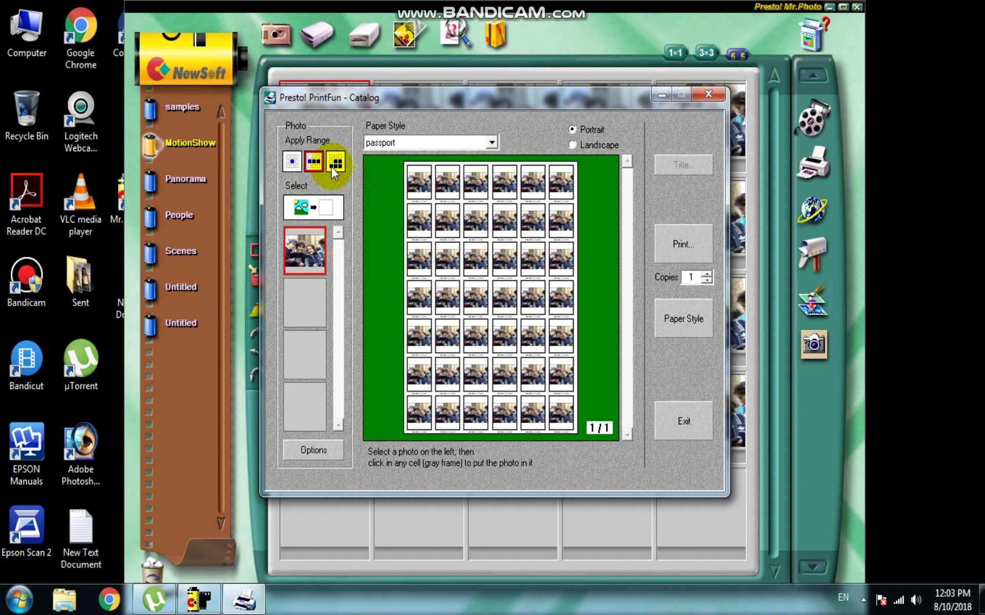
{"action": "left_click", "coordinate": [312, 205]}
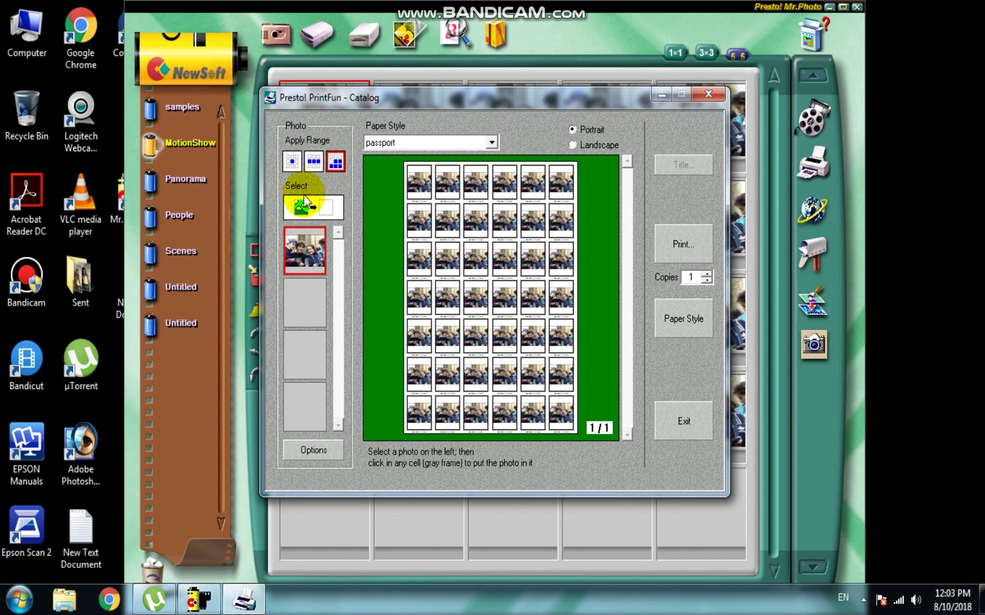
{"action": "left_click", "coordinate": [462, 210]}
{"action": "left_click", "coordinate": [418, 189]}
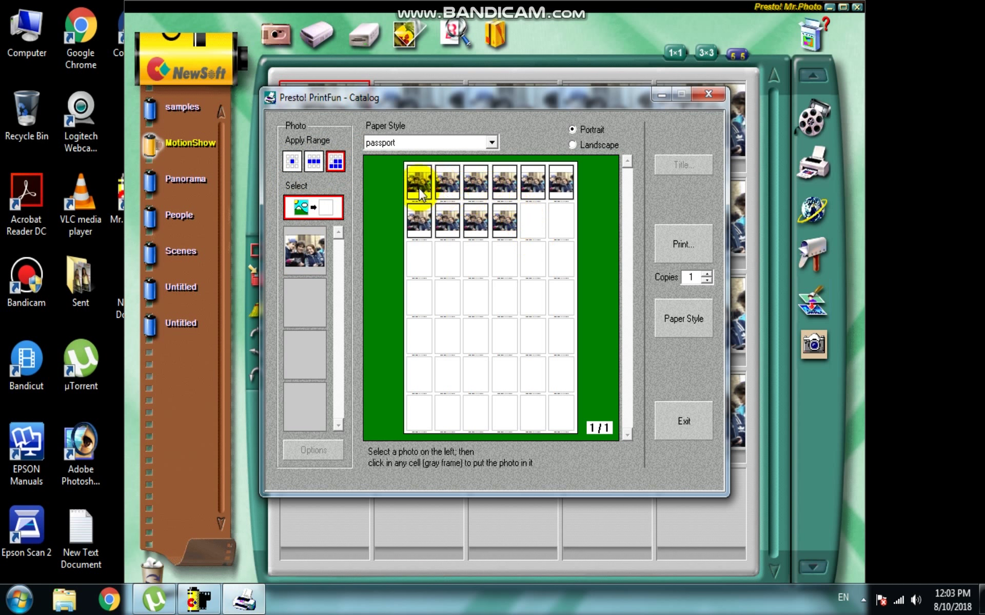
{"action": "left_click", "coordinate": [292, 162]}
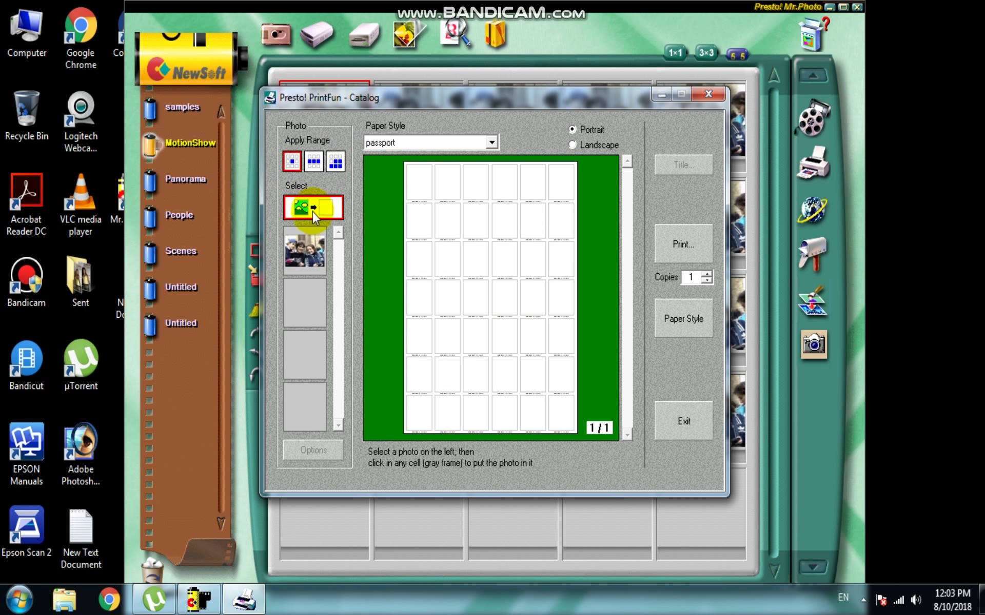
{"action": "left_click", "coordinate": [313, 258]}
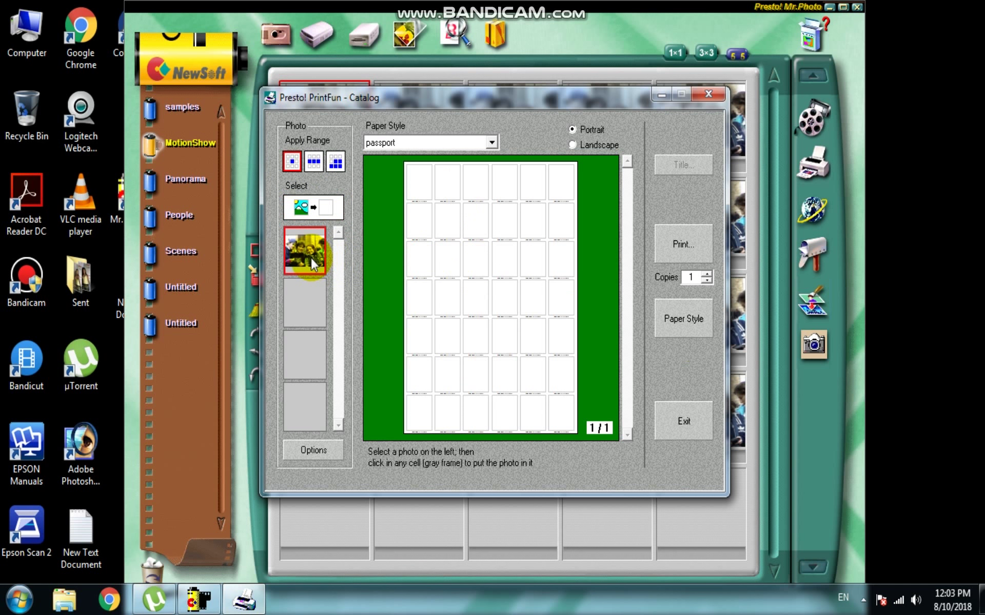
Set the passport style to 7 rows, 6 columns, 0.1-inch gaps and 1.55 × 1.25-inch cells.
{"action": "left_click", "coordinate": [704, 327]}
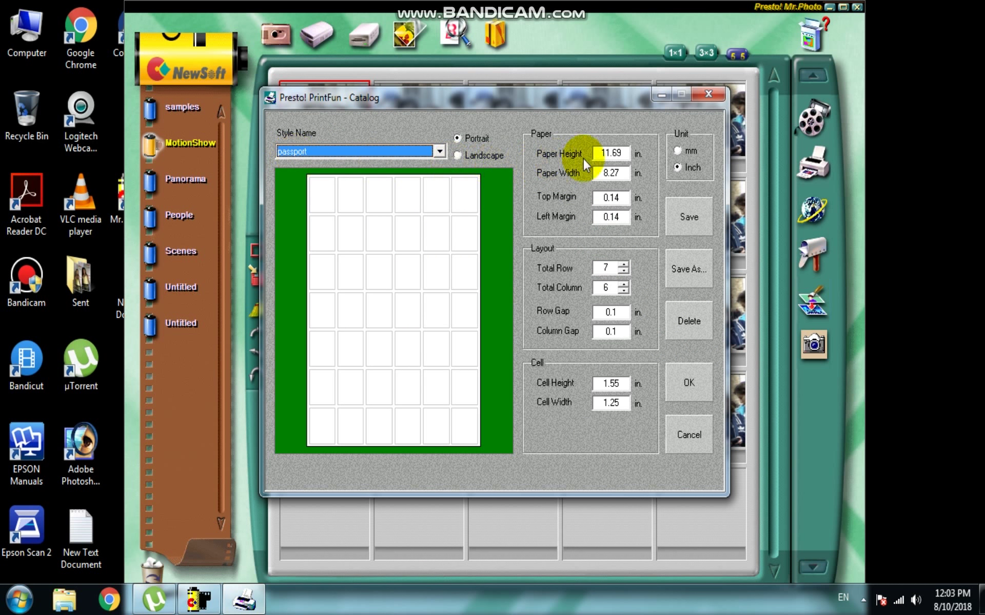
{"action": "left_click", "coordinate": [623, 153]}
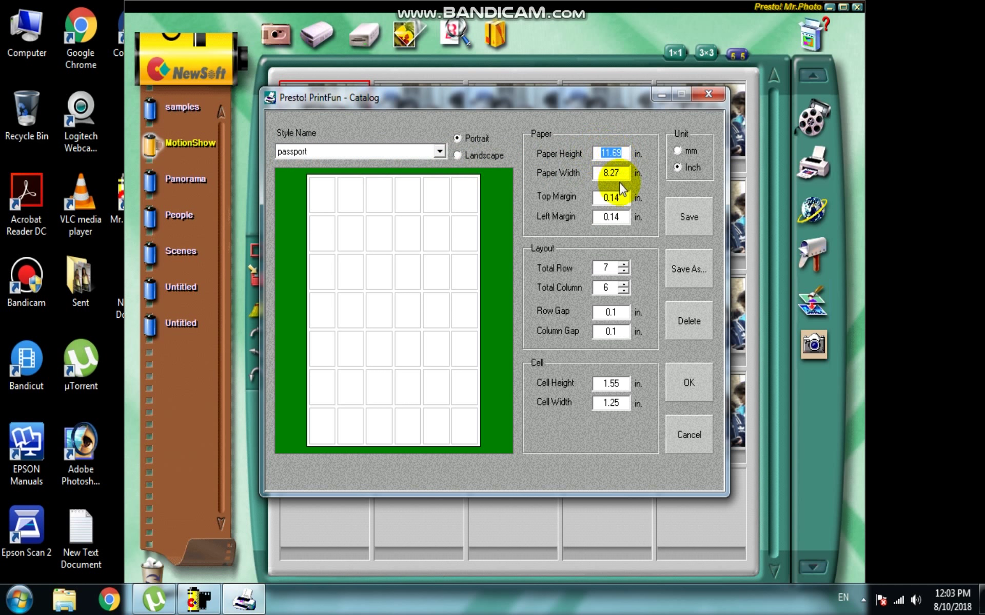
{"action": "key", "text": "Tab"}
{"action": "key", "text": "Tab"}
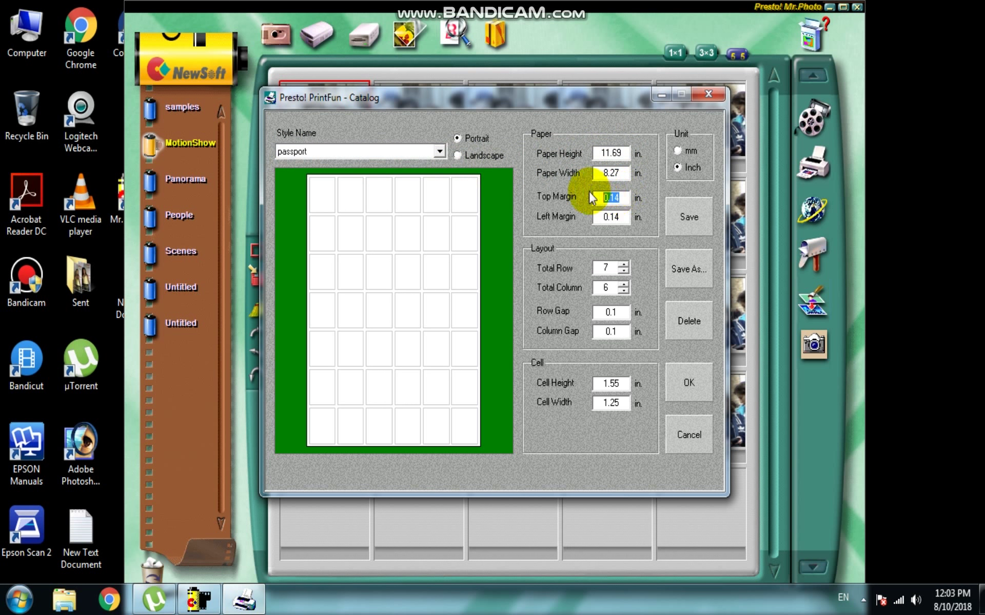
{"action": "left_click", "coordinate": [620, 158]}
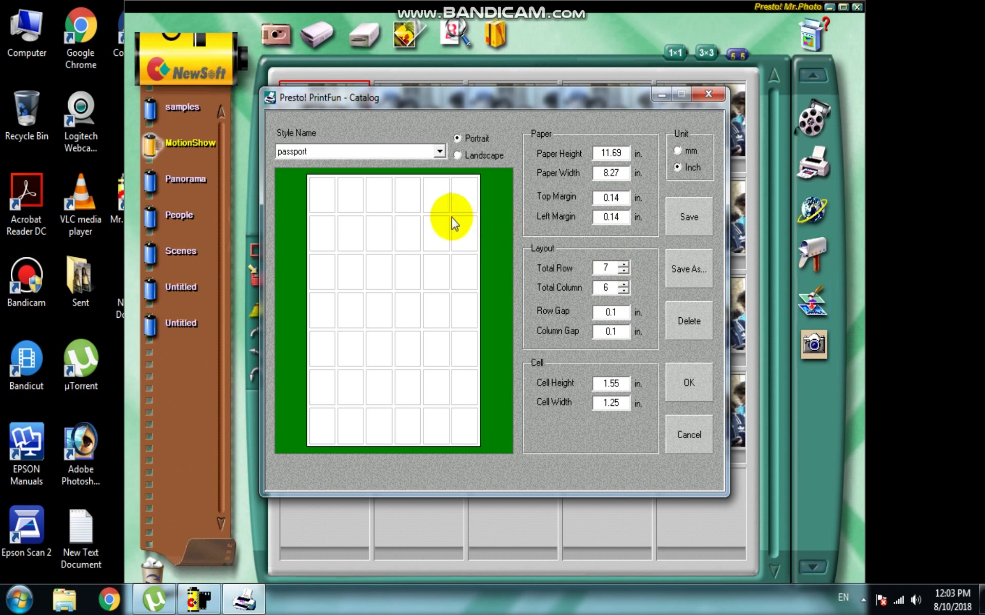
{"action": "double_click", "coordinate": [605, 267]}
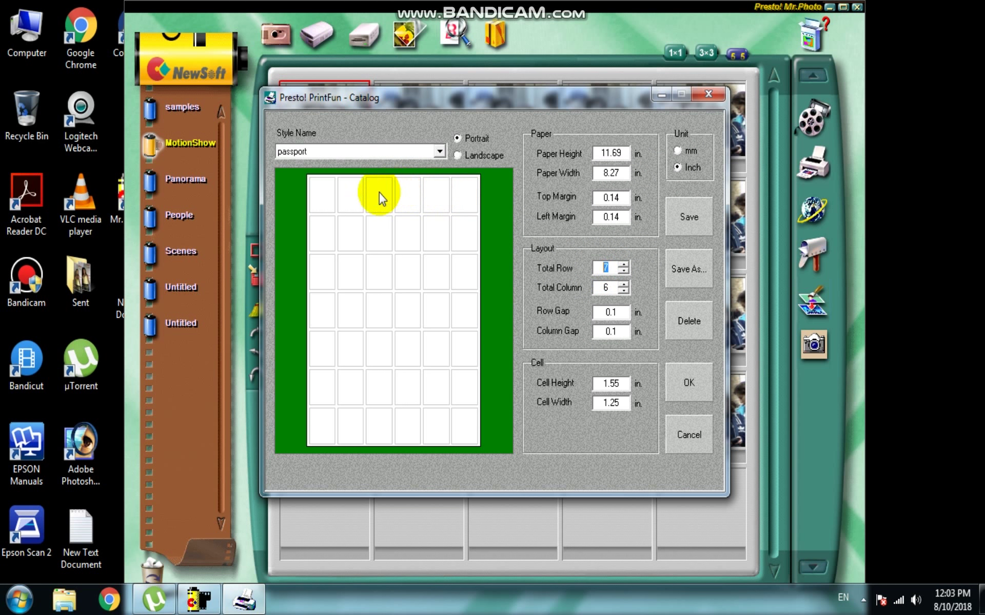
{"action": "left_click", "coordinate": [609, 287]}
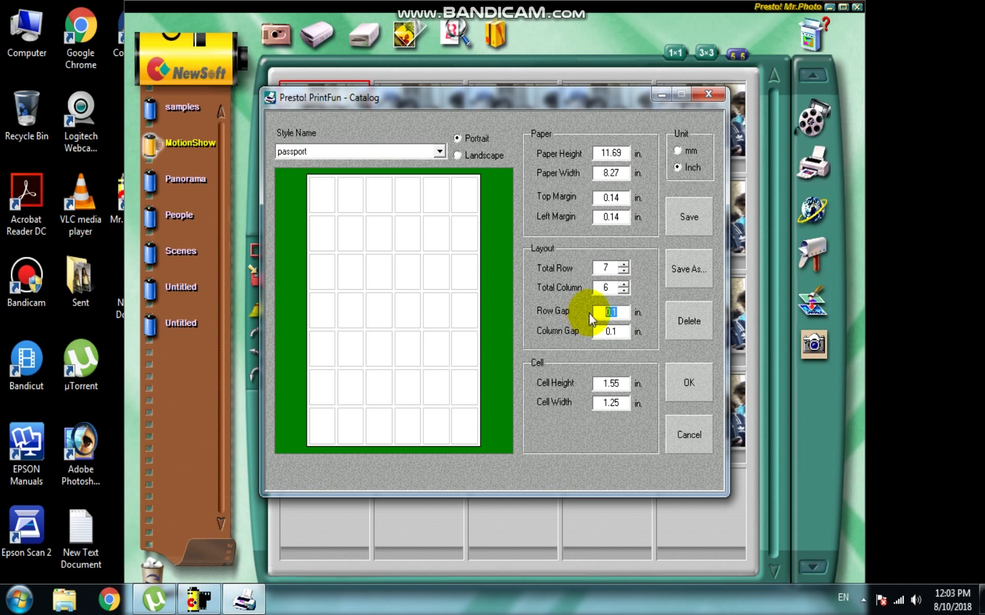
{"action": "double_click", "coordinate": [610, 311]}
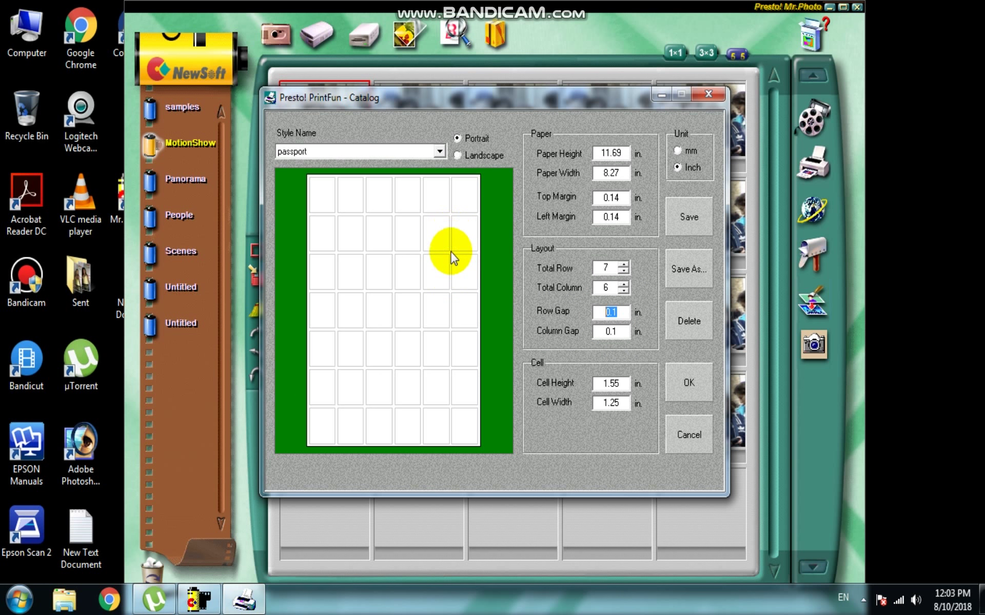
{"action": "left_click", "coordinate": [618, 385]}
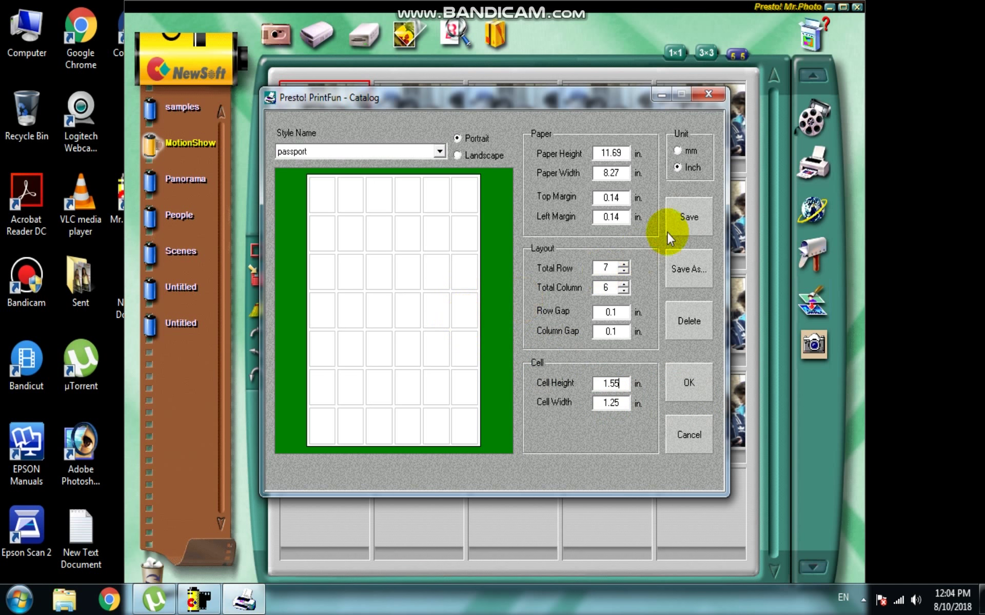
Try saving the style as 'passport', then cancel after the name-exists warning.
{"action": "left_click", "coordinate": [694, 284]}
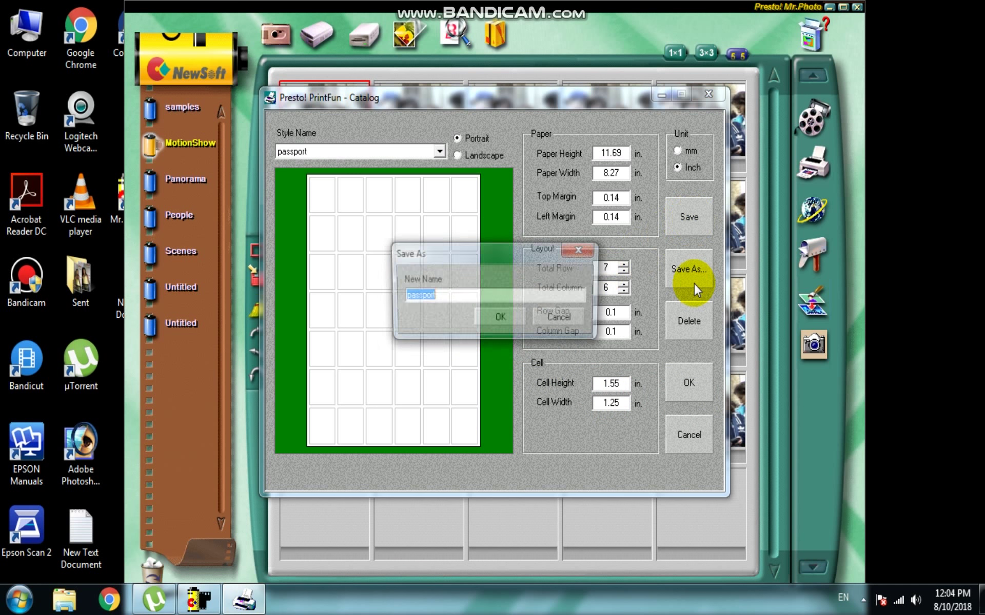
{"action": "left_click", "coordinate": [459, 295]}
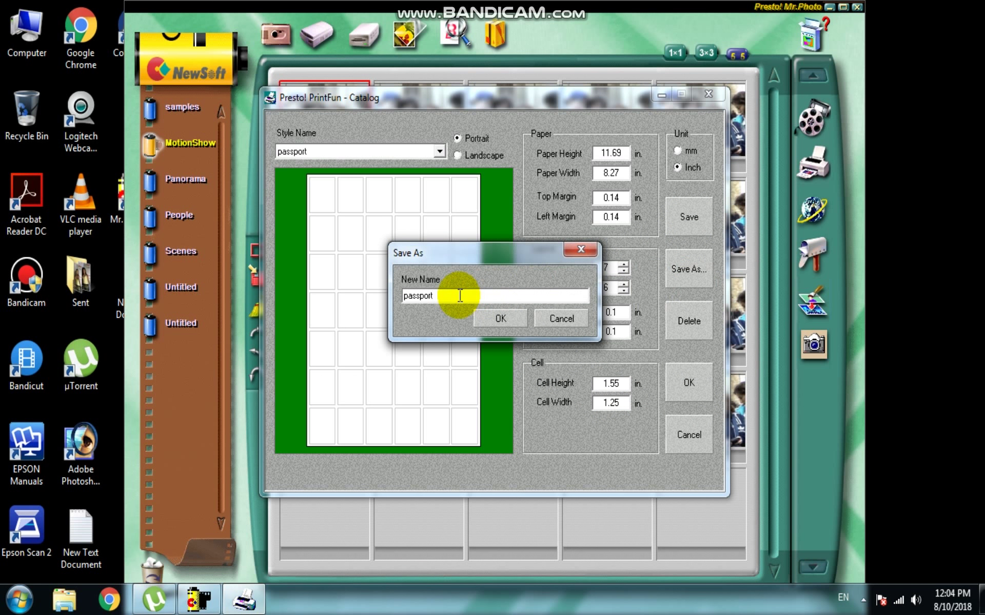
{"action": "type", "text": "pas"}
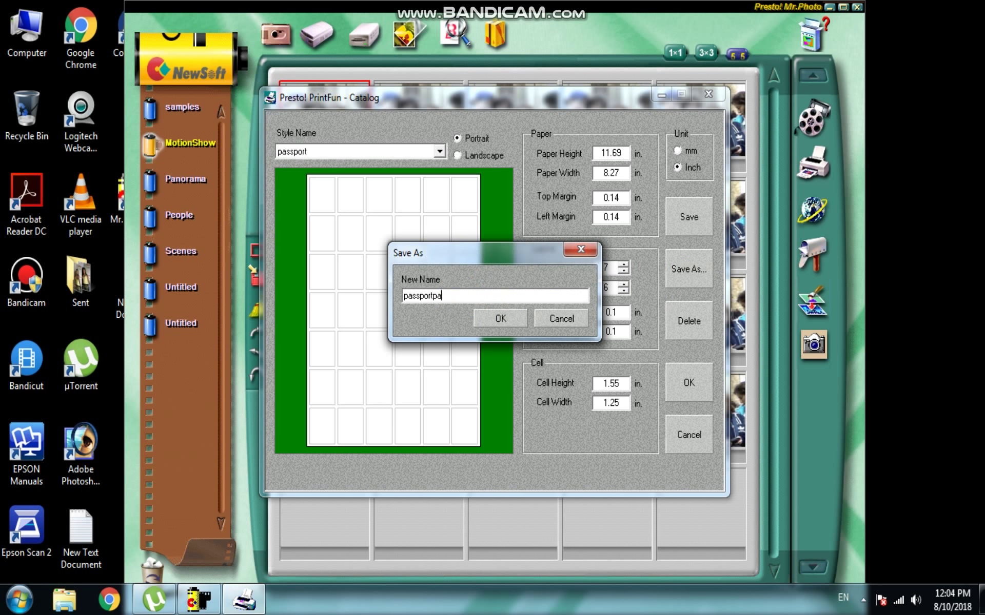
{"action": "key", "text": "BackSpace"}
{"action": "key", "text": "BackSpace"}
{"action": "key", "text": "BackSpace"}
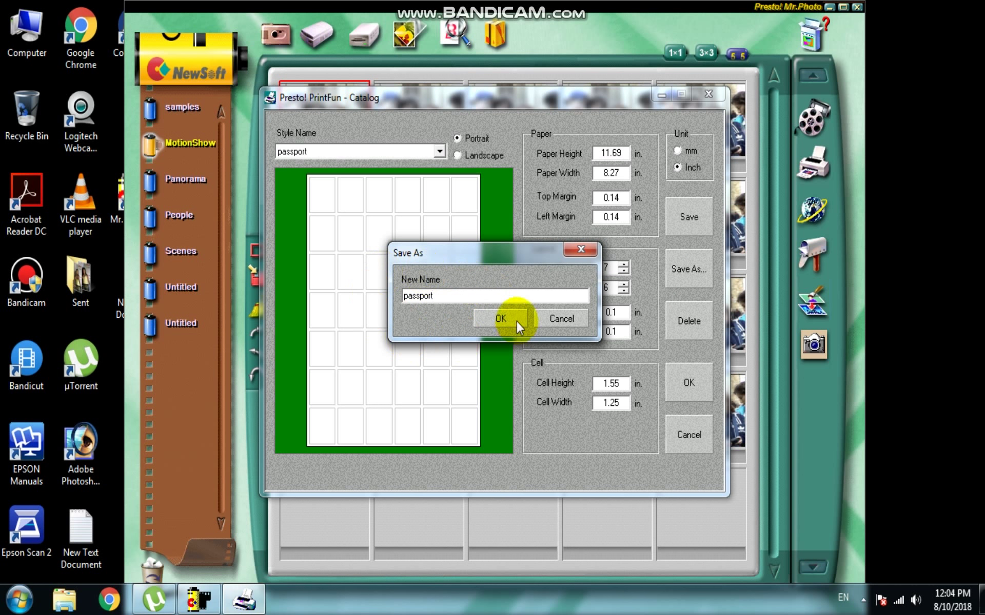
{"action": "left_click", "coordinate": [513, 320]}
{"action": "left_click", "coordinate": [605, 330]}
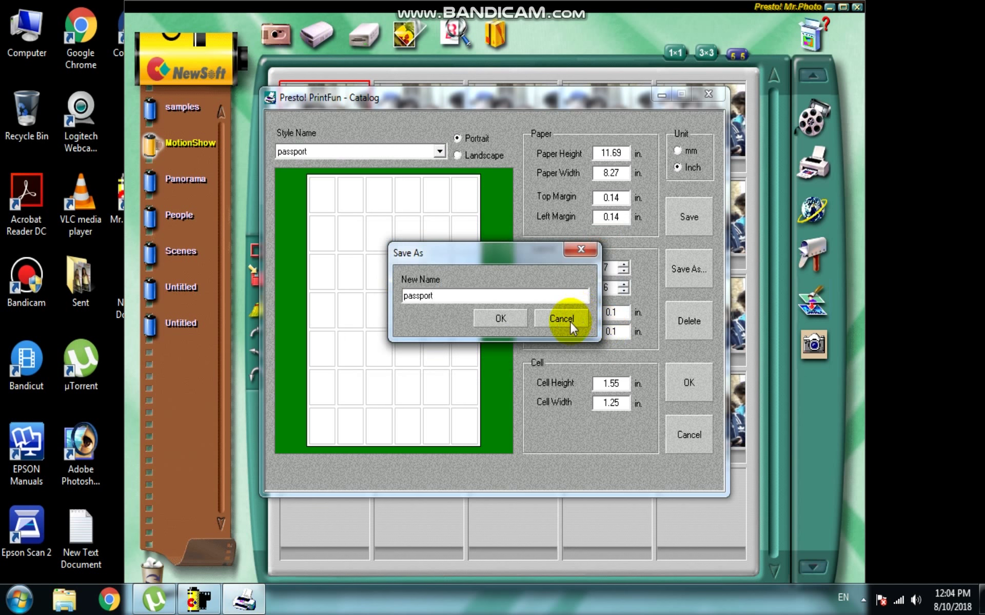
{"action": "left_click", "coordinate": [564, 319]}
Return to the print layout and place the photo into more passport cells.
{"action": "left_click", "coordinate": [687, 375]}
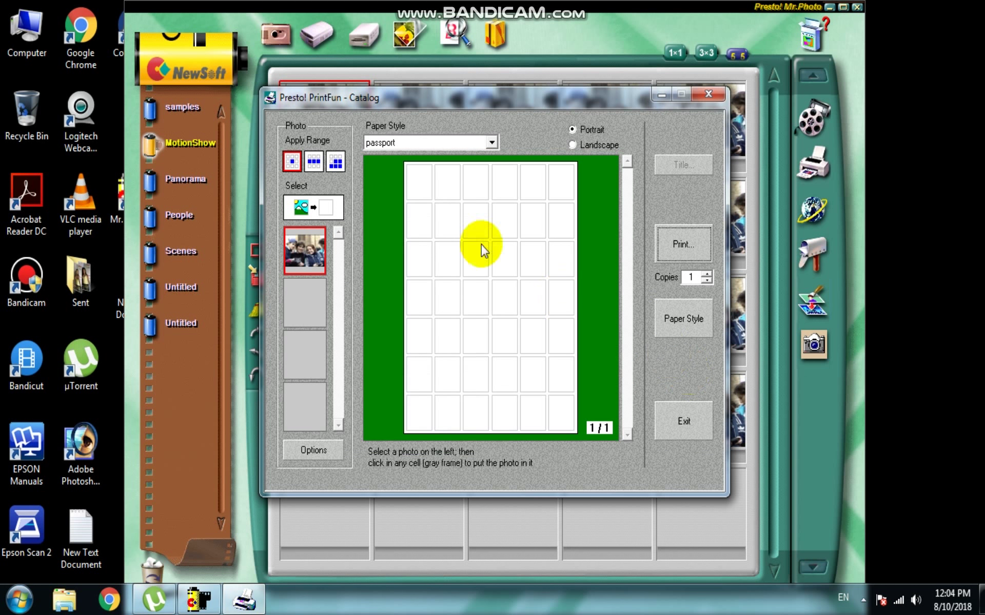
{"action": "left_click", "coordinate": [447, 190]}
{"action": "left_click", "coordinate": [478, 190]}
{"action": "left_click", "coordinate": [515, 189]}
{"action": "left_click", "coordinate": [561, 189]}
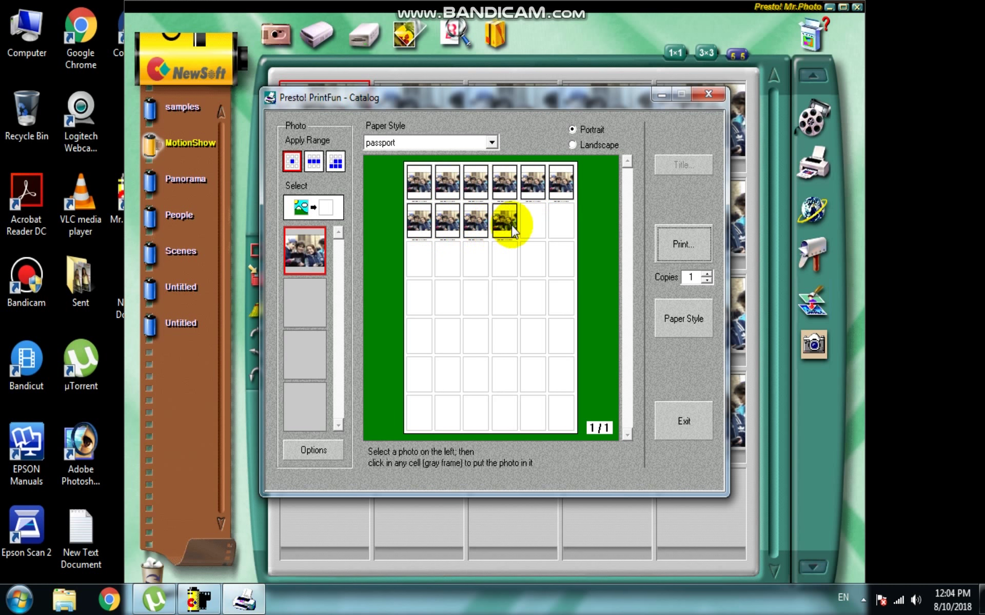
{"action": "left_click", "coordinate": [552, 226]}
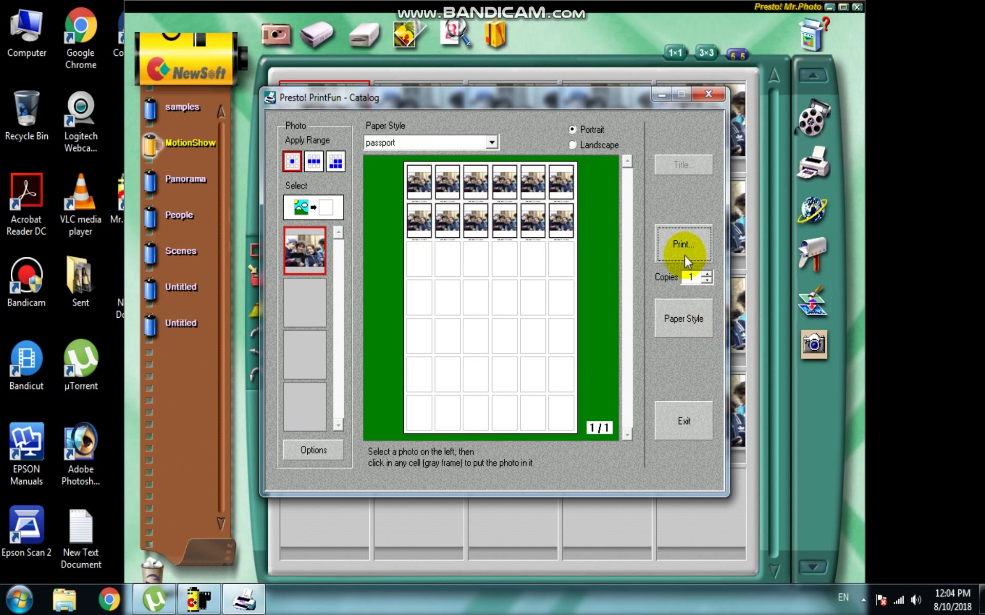
Open the printer properties, keeping printing in colour rather than grayscale.
{"action": "left_click", "coordinate": [684, 255]}
{"action": "left_click", "coordinate": [532, 216]}
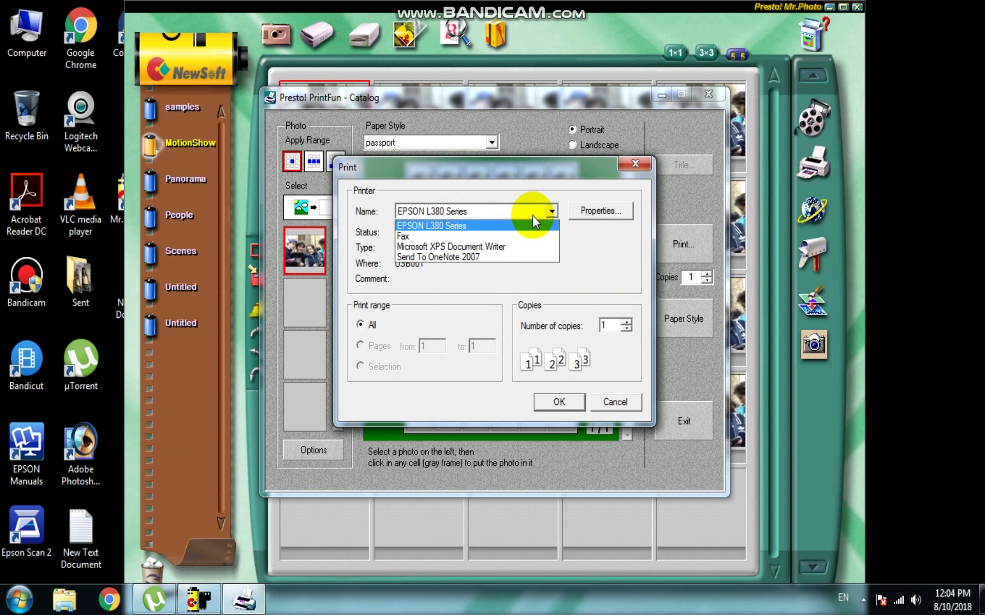
{"action": "left_click", "coordinate": [580, 209]}
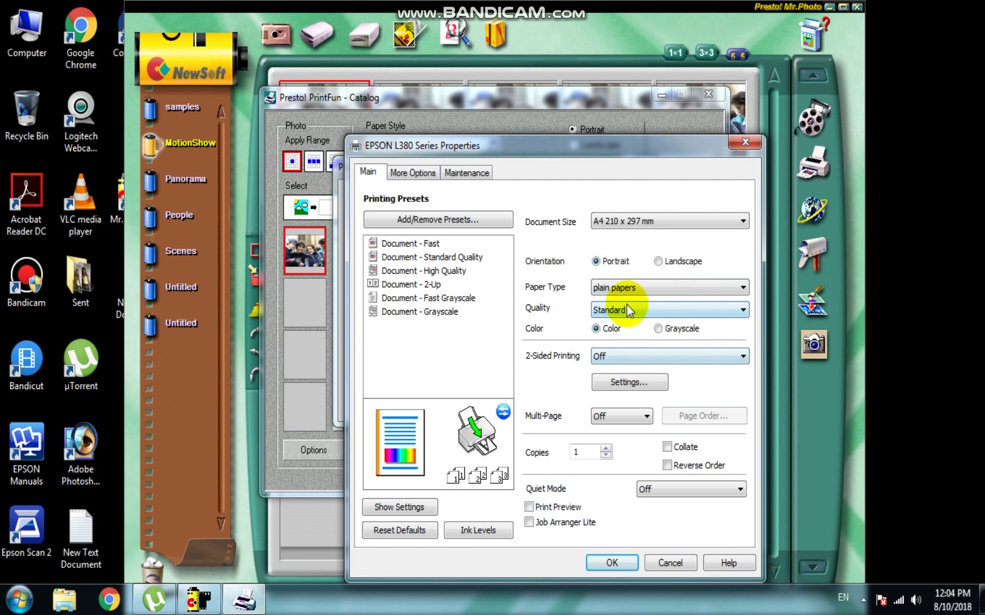
{"action": "left_click", "coordinate": [669, 331]}
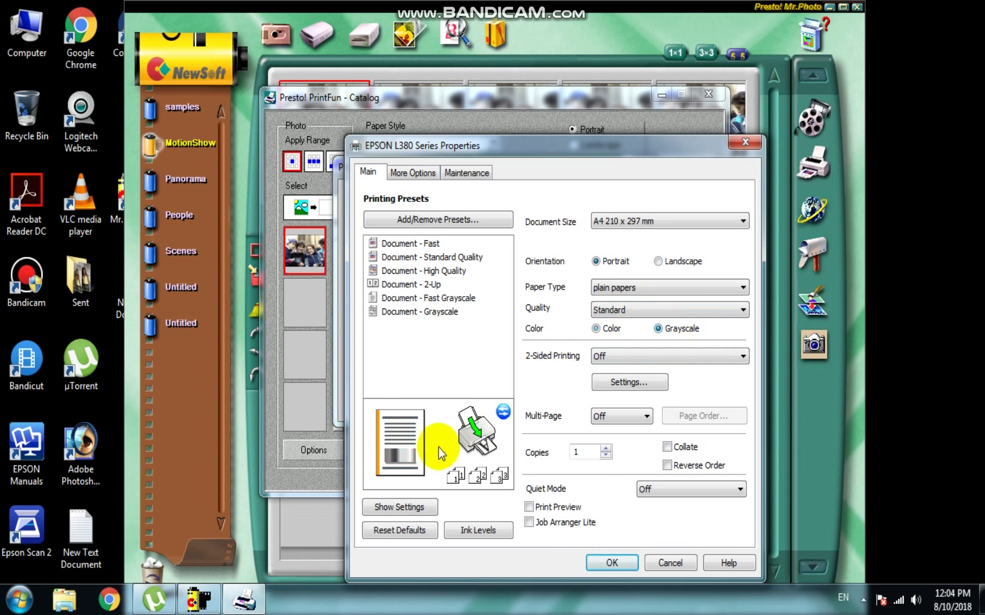
{"action": "left_click", "coordinate": [600, 331]}
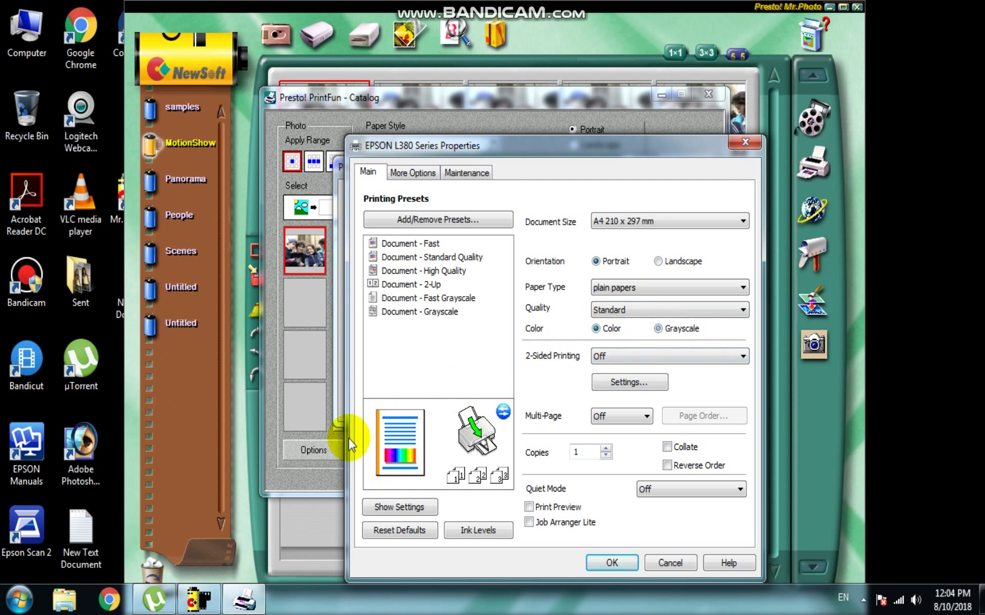
Set print quality to maximum under More Settings and print the passport sheet.
{"action": "left_click", "coordinate": [624, 310]}
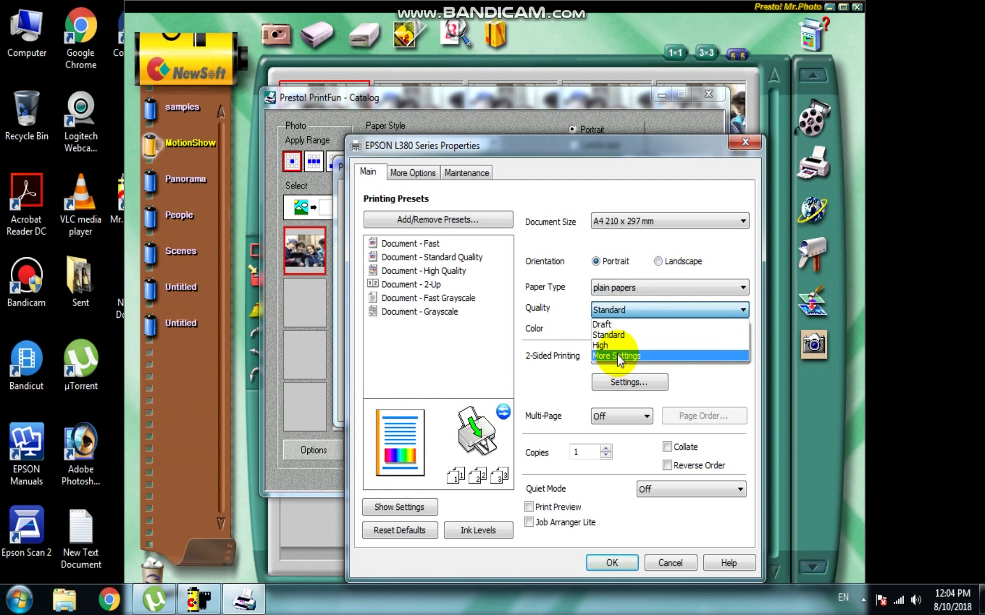
{"action": "left_click", "coordinate": [617, 355]}
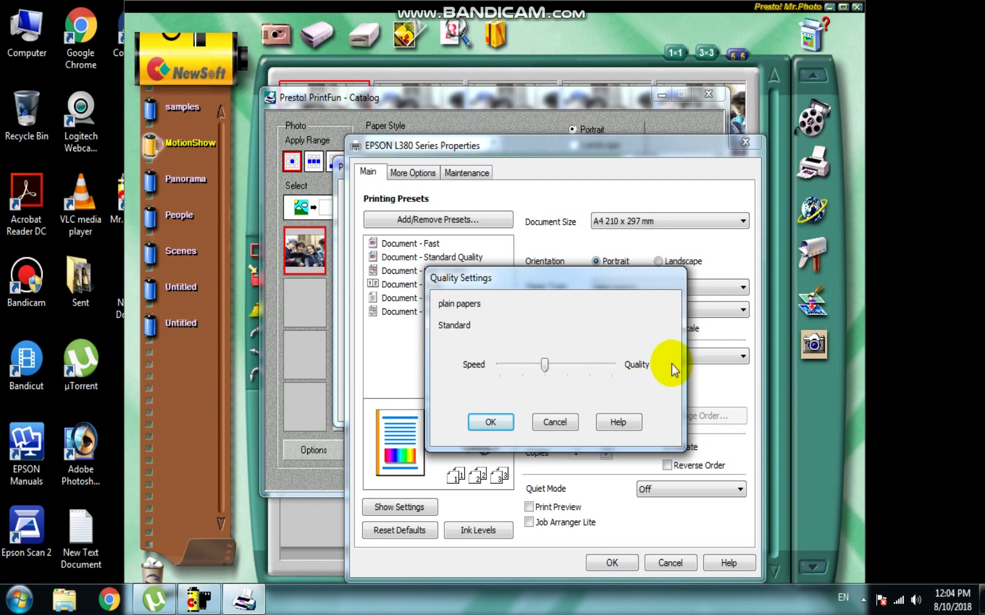
{"action": "left_click", "coordinate": [603, 365]}
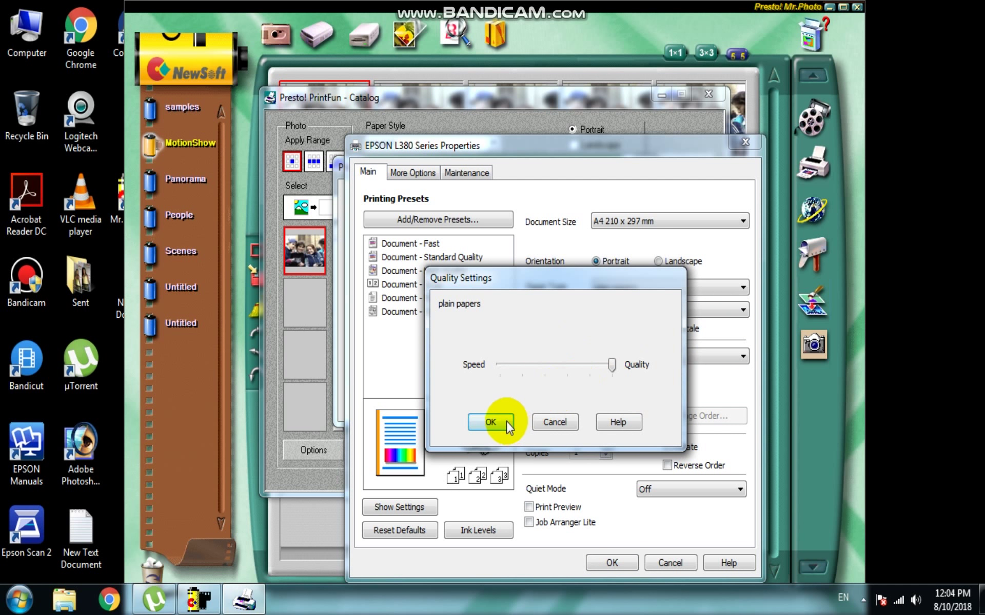
{"action": "left_click", "coordinate": [490, 421]}
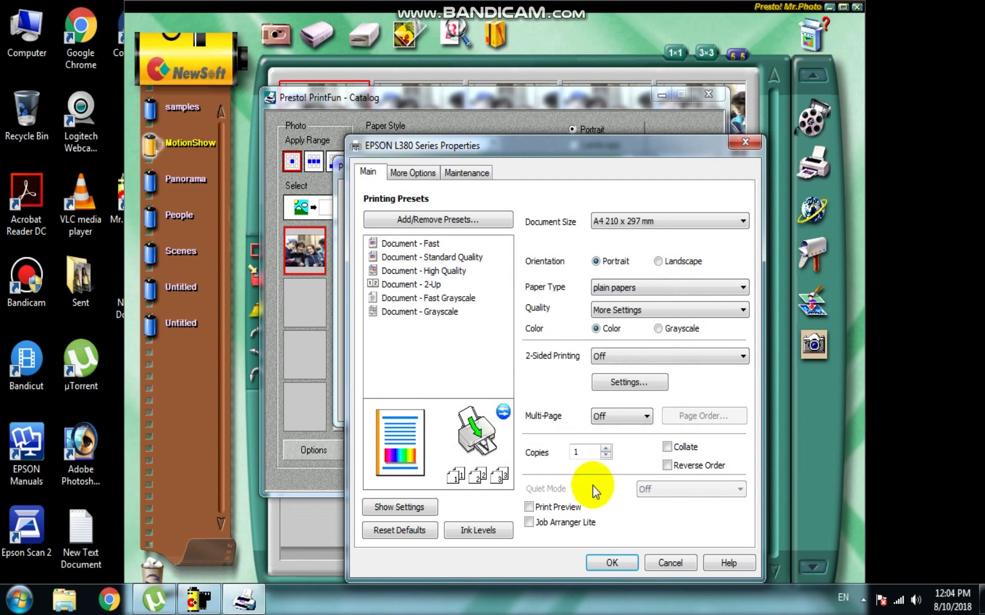
{"action": "left_click", "coordinate": [614, 561]}
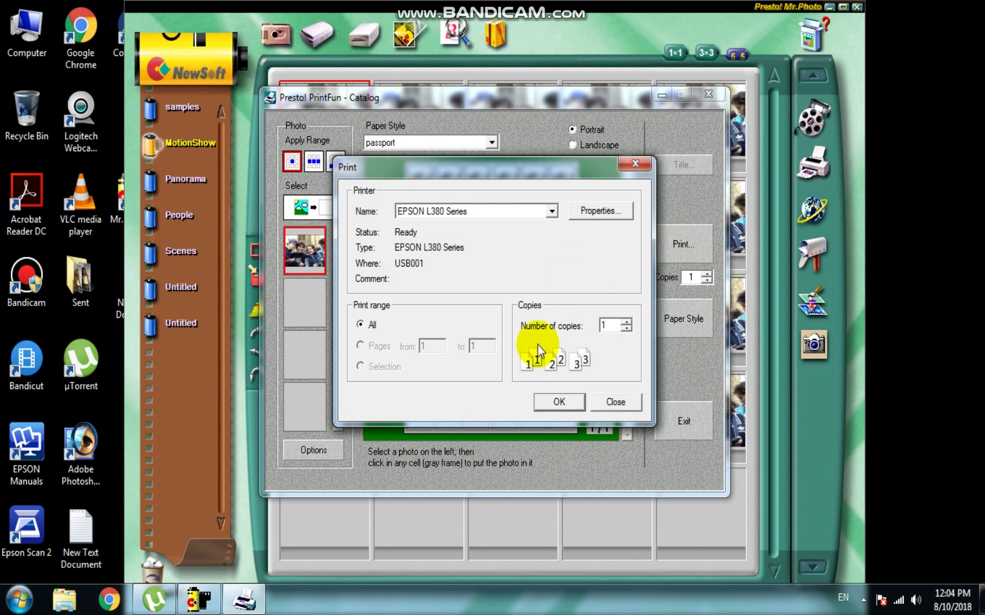
{"action": "left_click", "coordinate": [573, 405]}
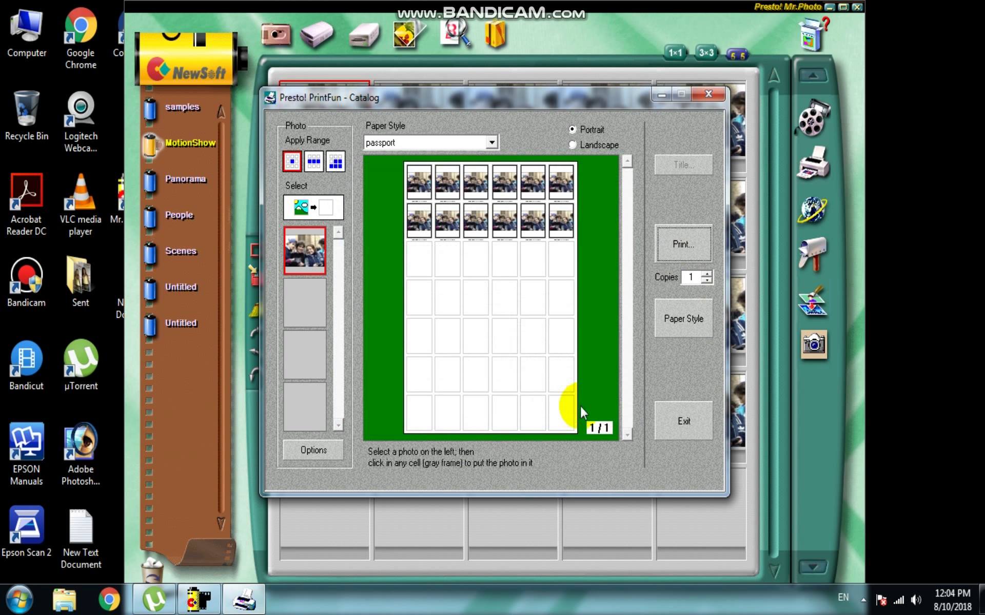
Leave the layout, pick Motion05 and start a new catalog on m4*6 paper.
{"action": "left_click", "coordinate": [678, 423]}
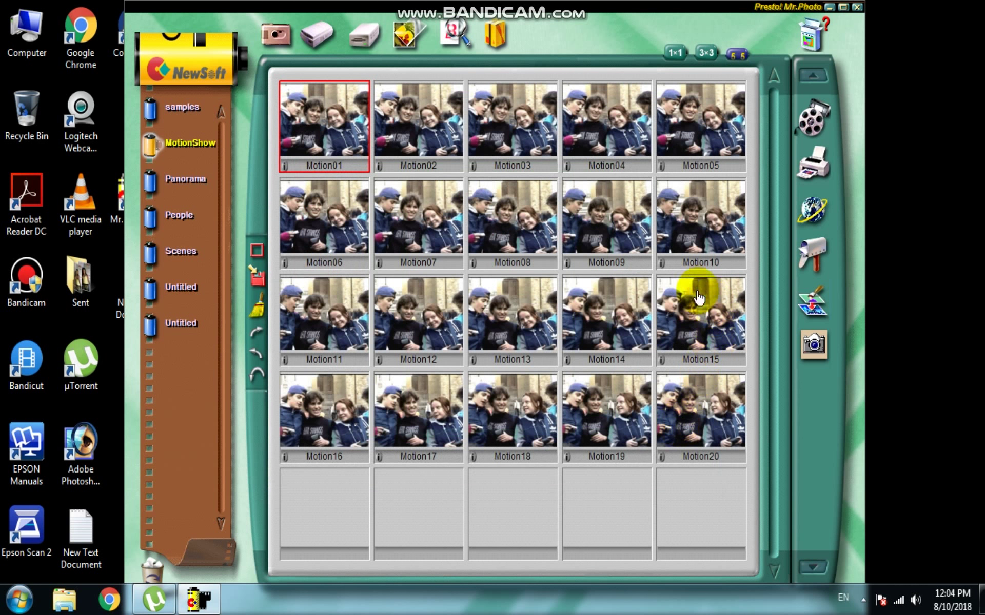
{"action": "left_click", "coordinate": [688, 149]}
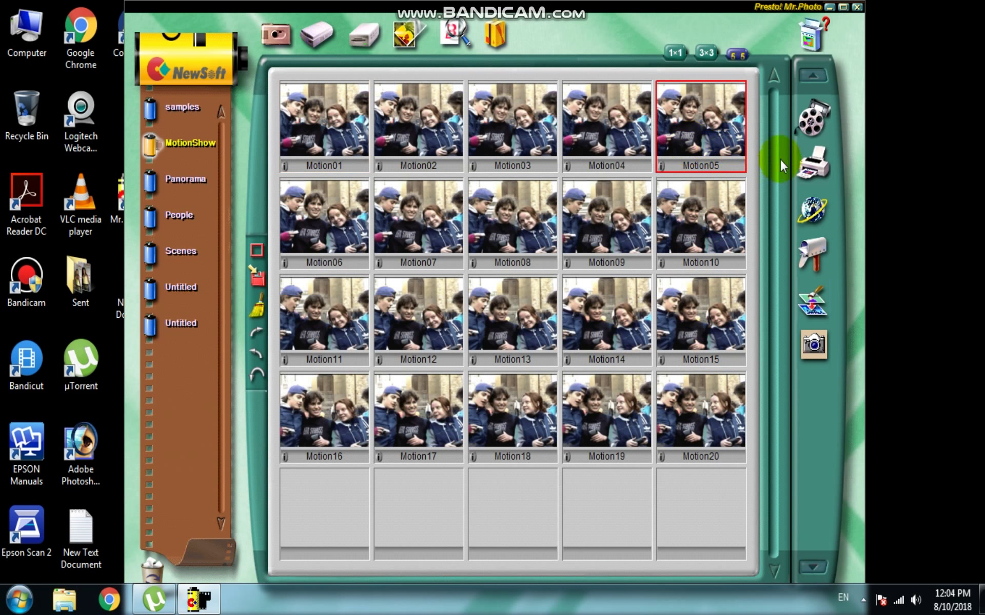
{"action": "left_click_drag", "start_coordinate": [683, 164], "coordinate": [625, 176]}
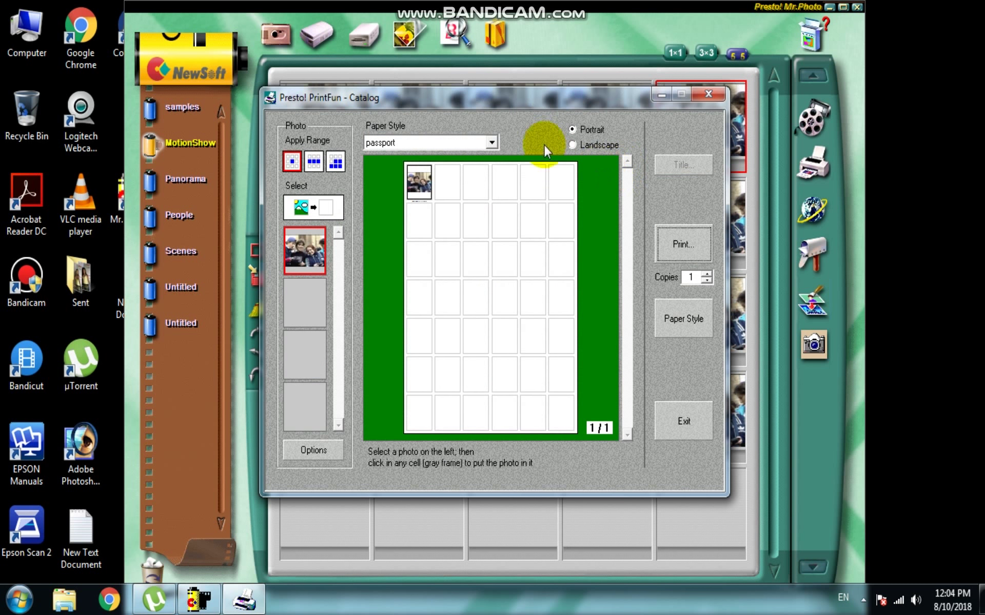
{"action": "left_click", "coordinate": [489, 144]}
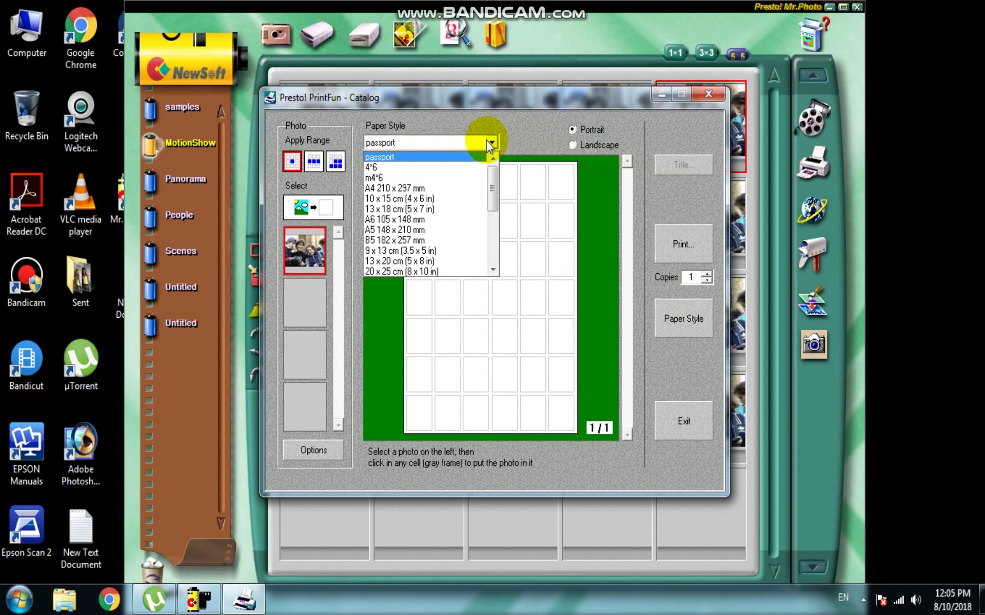
{"action": "left_click", "coordinate": [463, 178]}
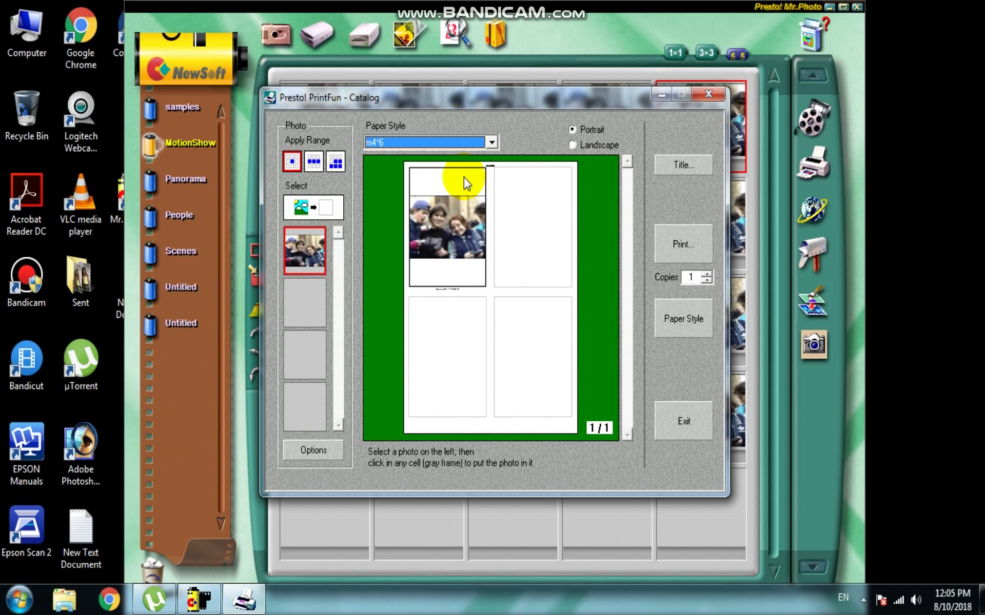
Place the photo in all four m4*6 cells and show the cell options.
{"action": "left_click", "coordinate": [533, 233]}
{"action": "left_click", "coordinate": [532, 328]}
{"action": "left_click", "coordinate": [444, 339]}
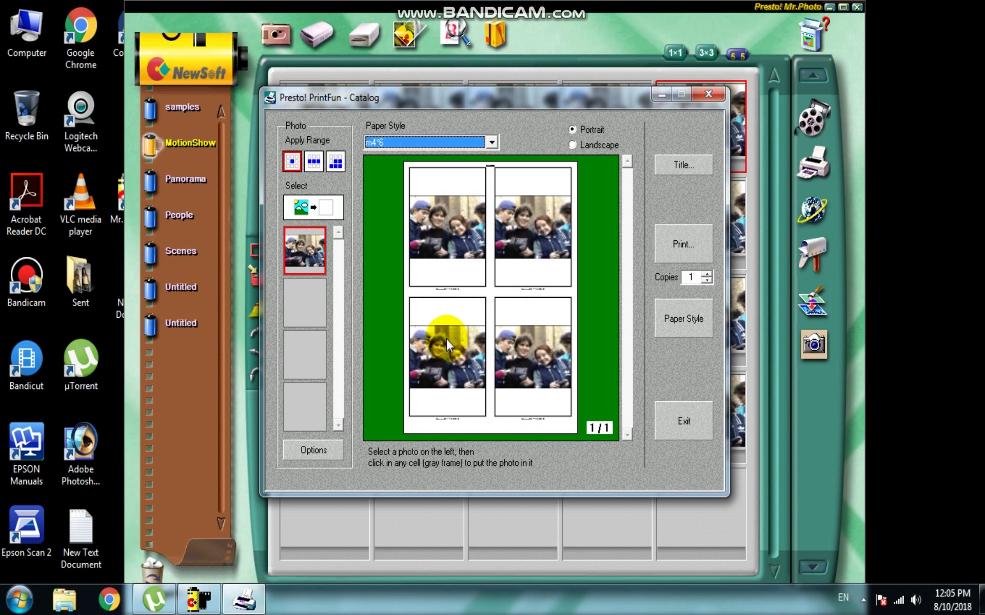
{"action": "left_click", "coordinate": [521, 451]}
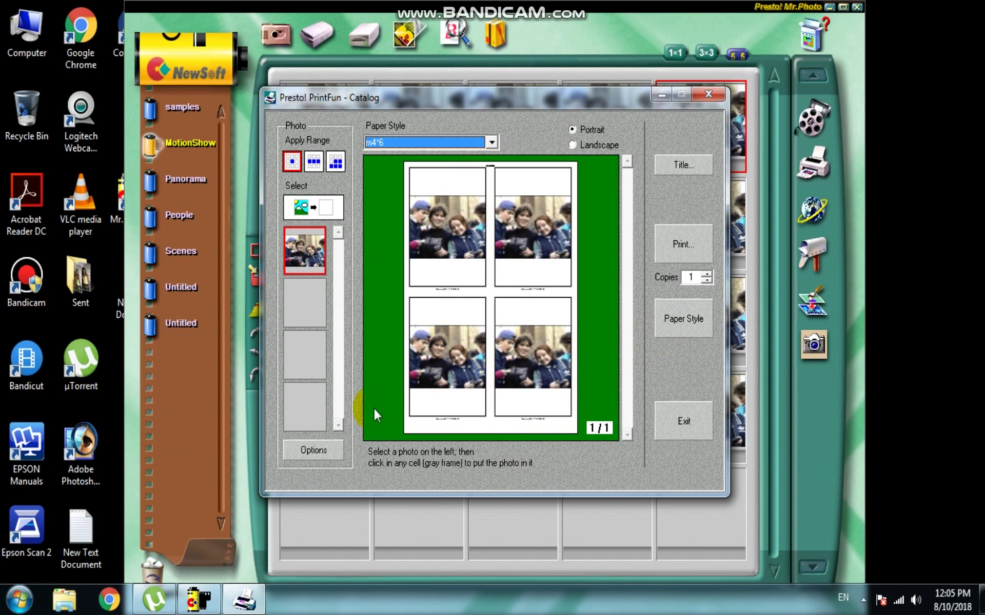
{"action": "left_click", "coordinate": [335, 445]}
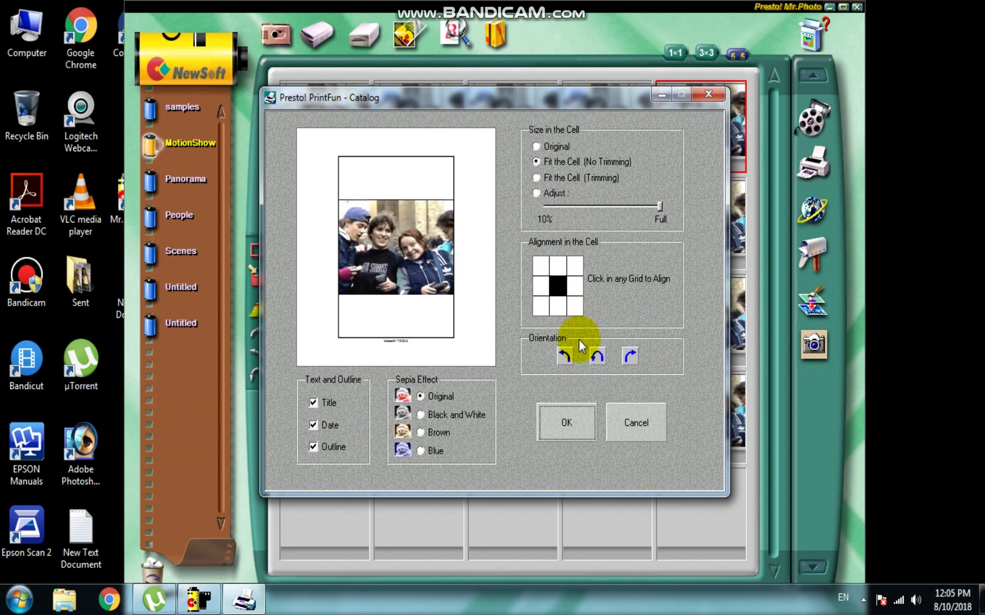
Rotate the copies a quarter turn and apply Fit the Cell (Trimming).
{"action": "left_click", "coordinate": [559, 358]}
{"action": "left_click", "coordinate": [559, 180]}
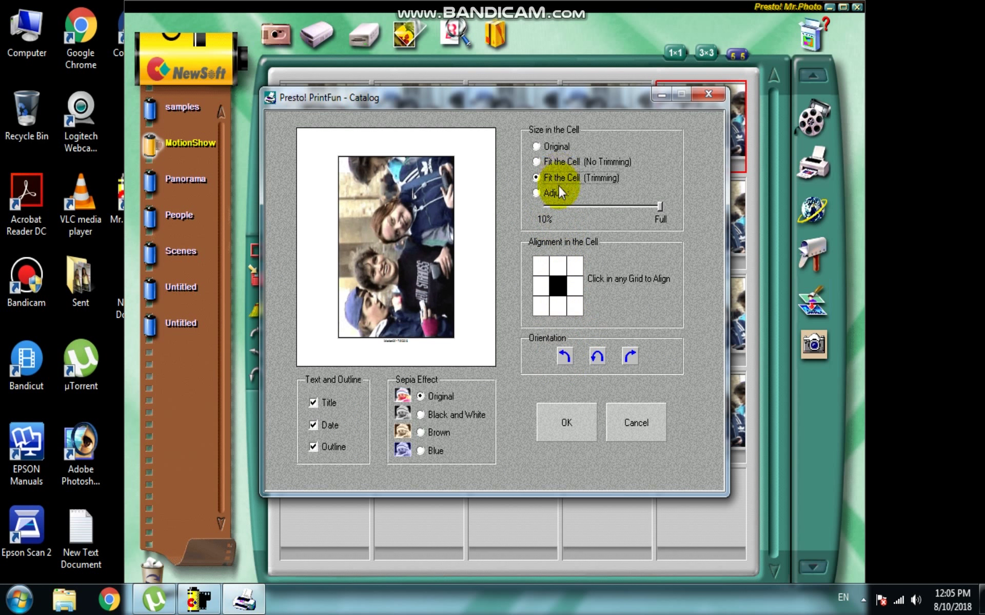
{"action": "left_click", "coordinate": [573, 416]}
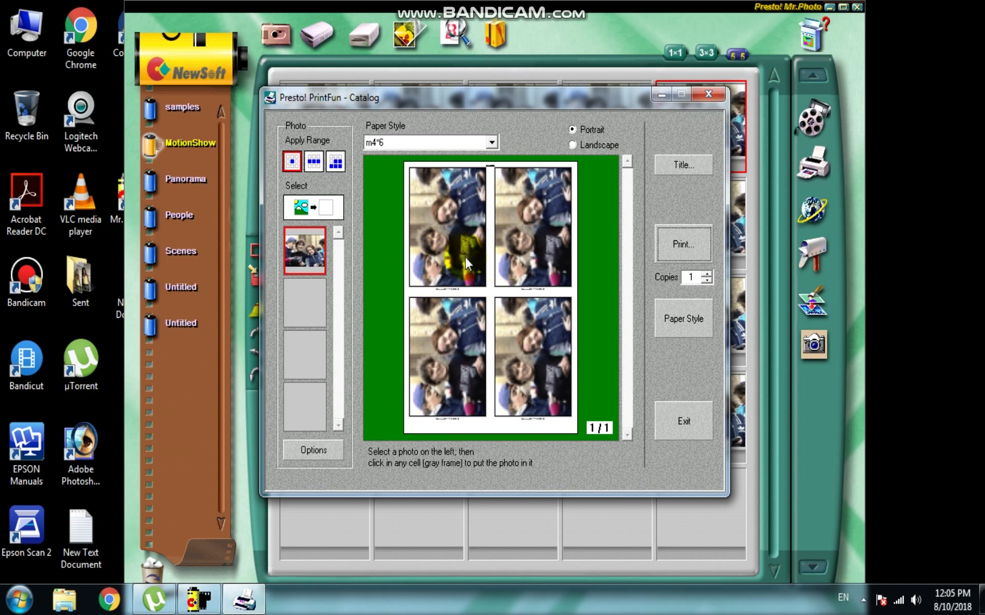
Turn off the Date and Title captions on the copies.
{"action": "left_click", "coordinate": [313, 462]}
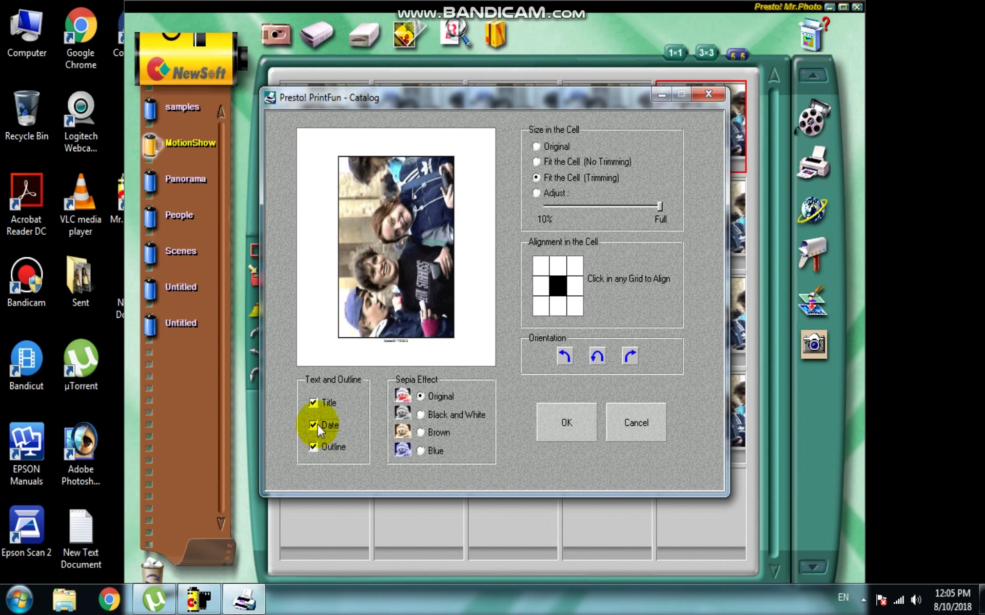
{"action": "left_click", "coordinate": [316, 424]}
{"action": "left_click", "coordinate": [320, 404]}
{"action": "left_click", "coordinate": [550, 427]}
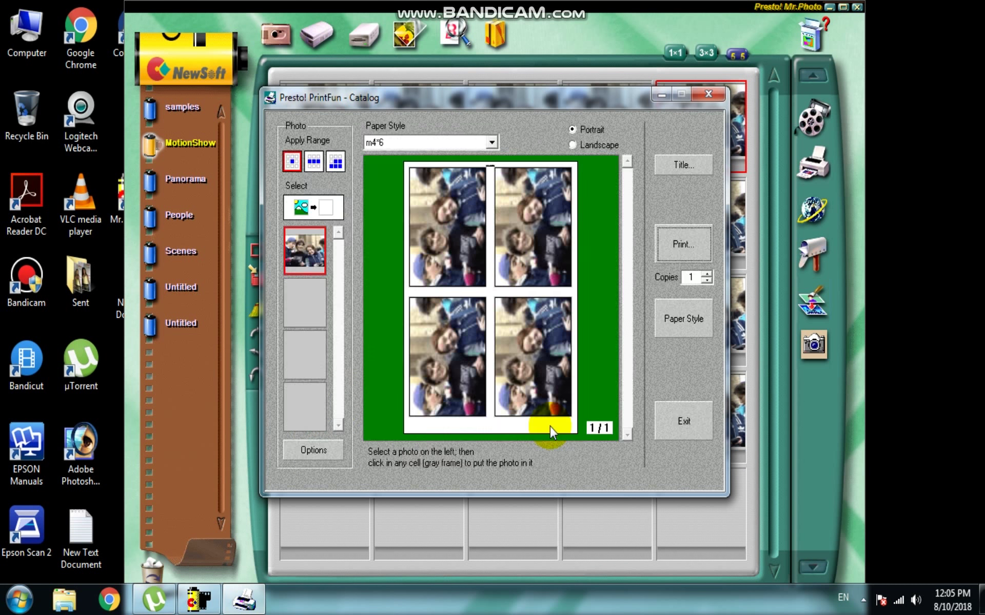
In the m4*6 paper style, try 3 rows and then set it back to 2.
{"action": "left_click", "coordinate": [682, 321]}
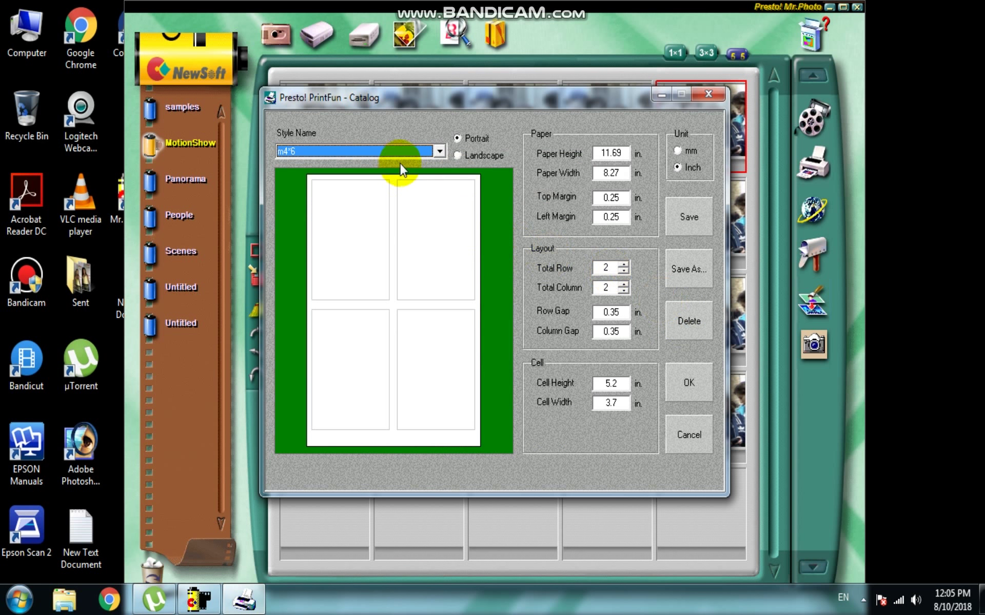
{"action": "left_click_drag", "start_coordinate": [618, 153], "coordinate": [590, 152]}
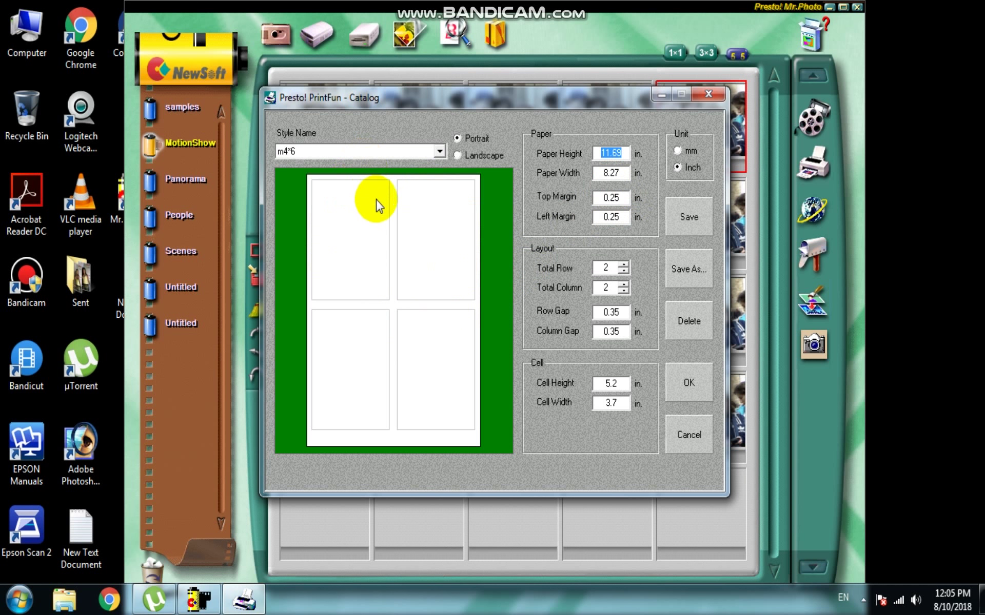
{"action": "double_click", "coordinate": [594, 268]}
{"action": "type", "text": "3"}
{"action": "key", "text": "Tab"}
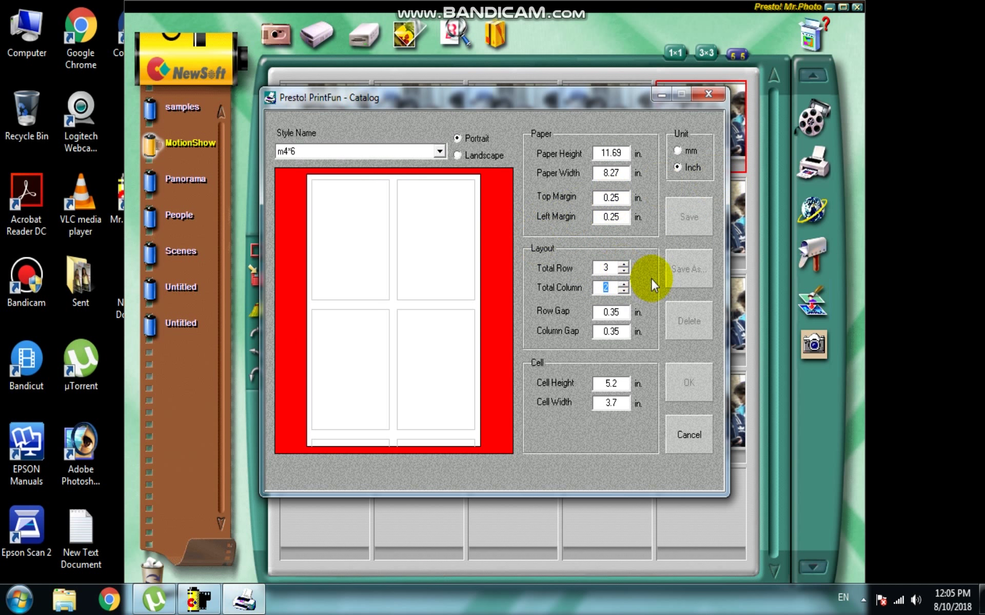
{"action": "double_click", "coordinate": [589, 268]}
{"action": "type", "text": "2"}
{"action": "key", "text": "Tab"}
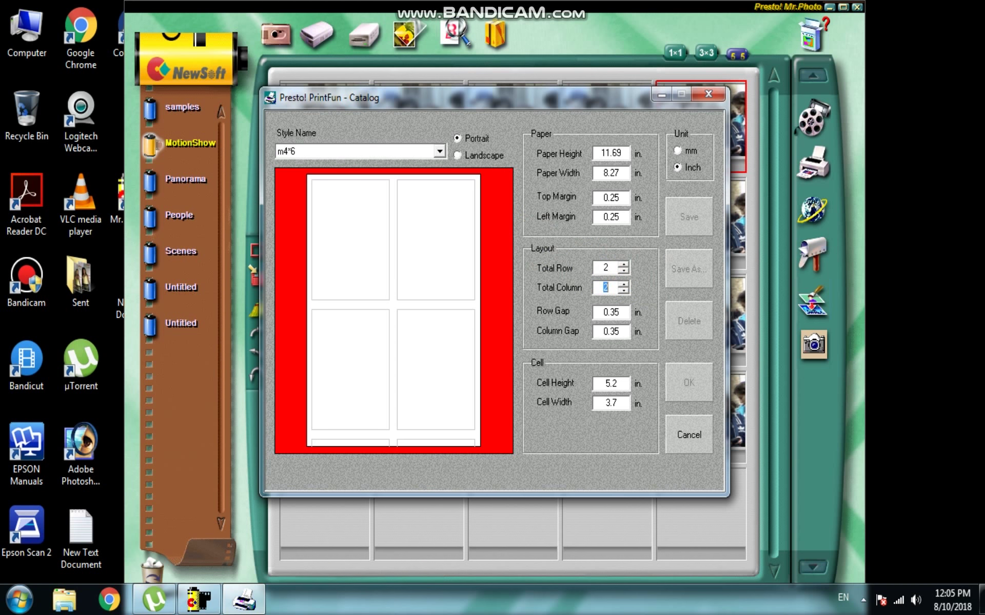
Set row and column gaps to 0.25 inch and apply the layout.
{"action": "double_click", "coordinate": [618, 314]}
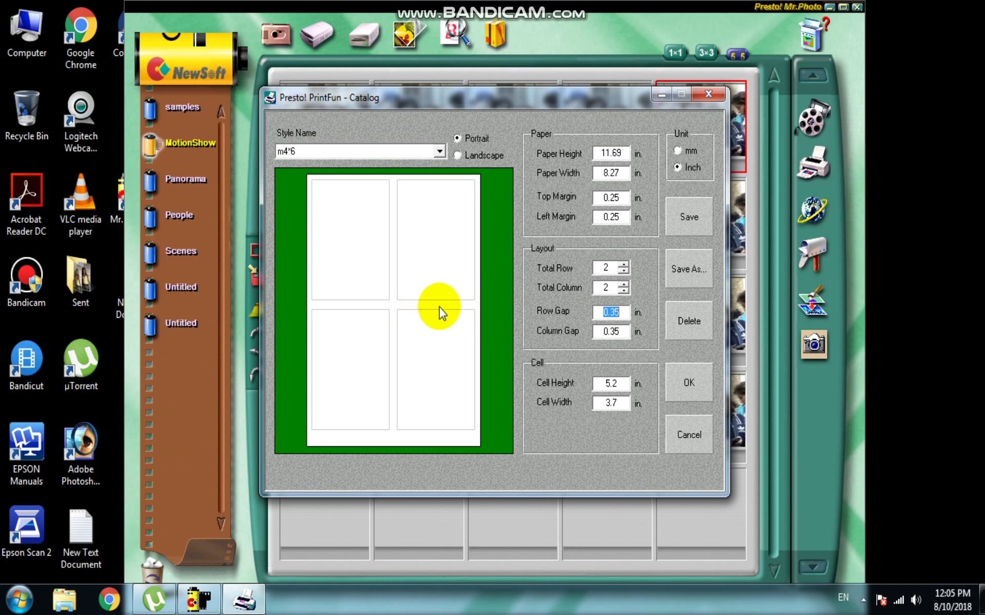
{"action": "left_click", "coordinate": [625, 315]}
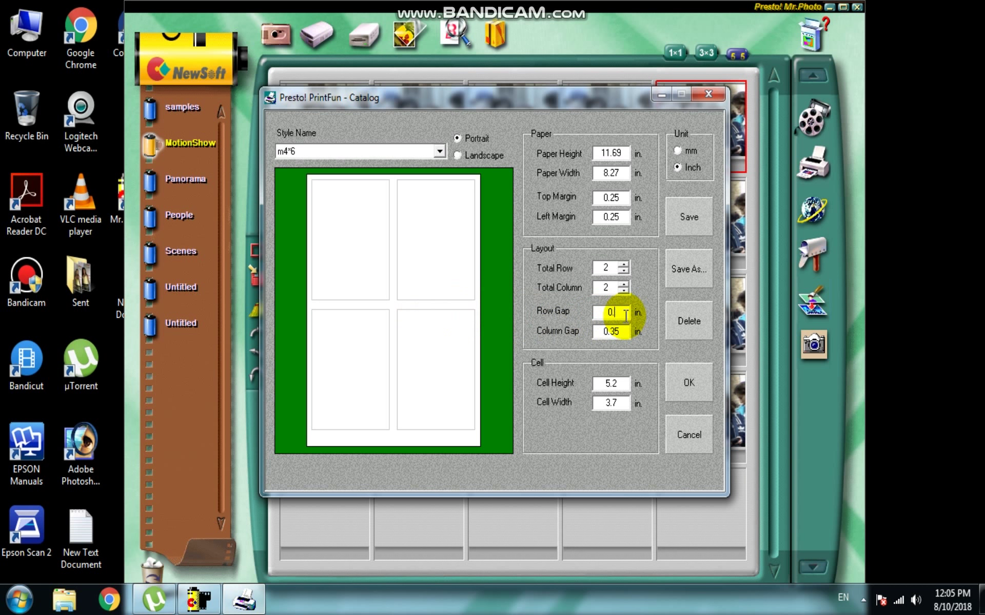
{"action": "type", "text": "25"}
{"action": "key", "text": "Tab"}
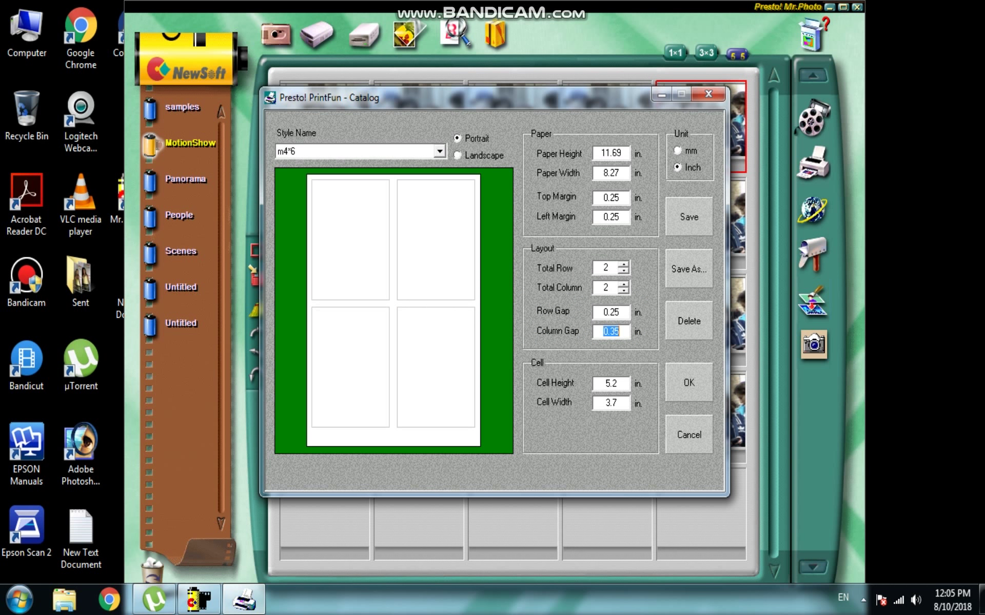
{"action": "left_click", "coordinate": [636, 332]}
{"action": "type", "text": "25"}
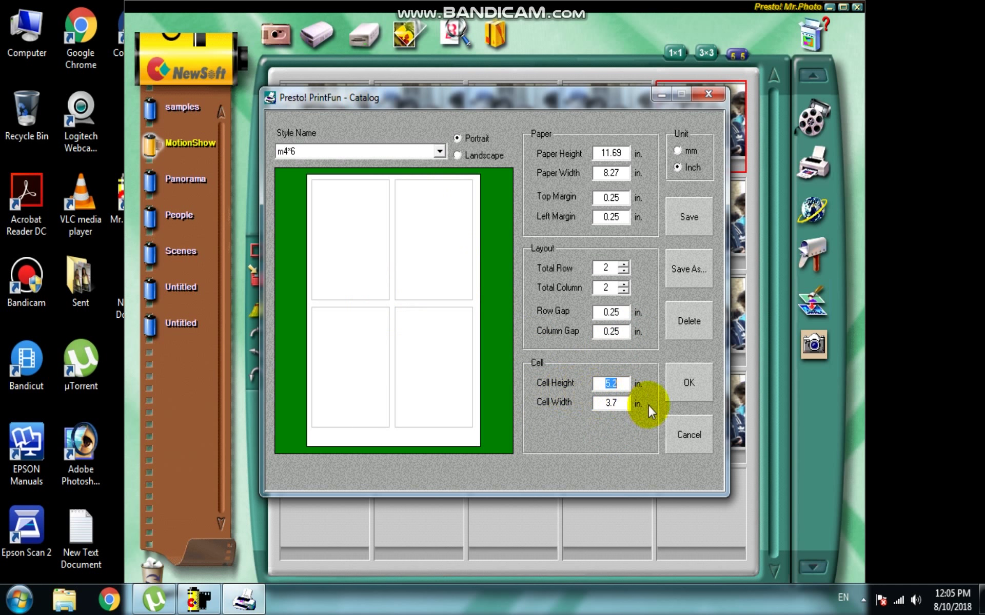
{"action": "left_click", "coordinate": [687, 384]}
Apply the layout without saving, then set the EPSON print quality to High.
{"action": "left_click", "coordinate": [531, 339]}
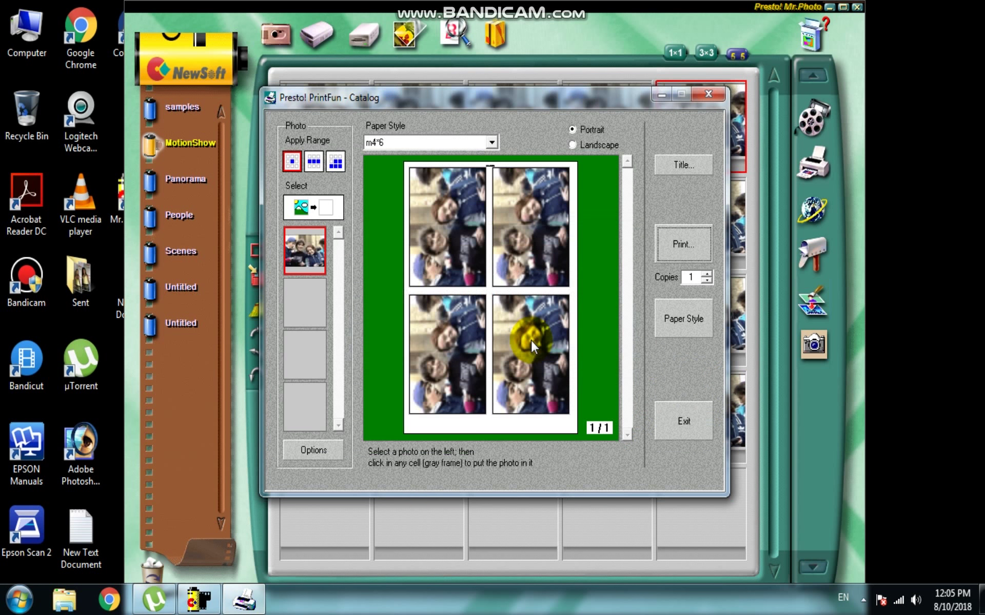
{"action": "left_click", "coordinate": [683, 252]}
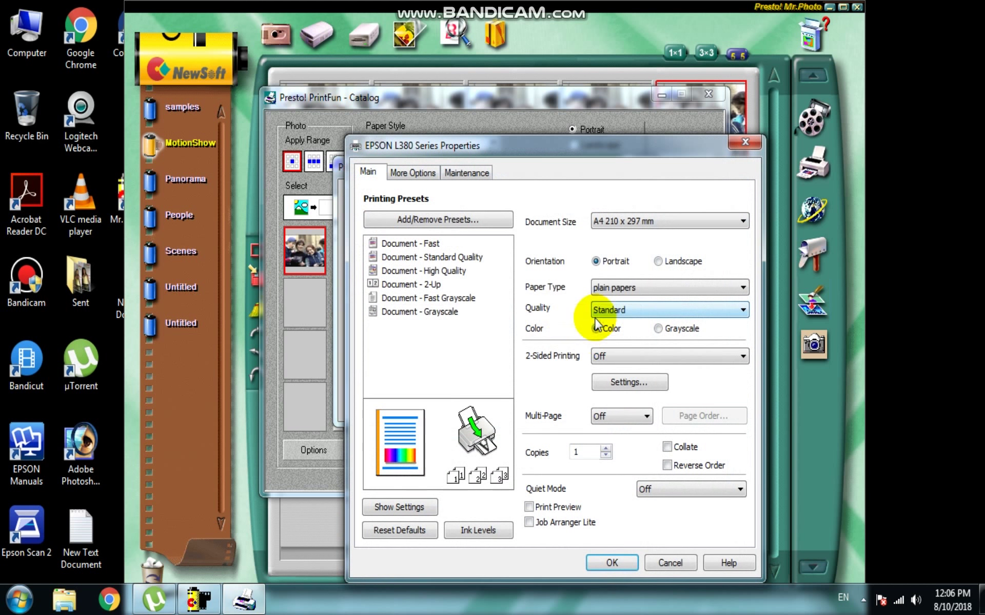
{"action": "left_click", "coordinate": [642, 311]}
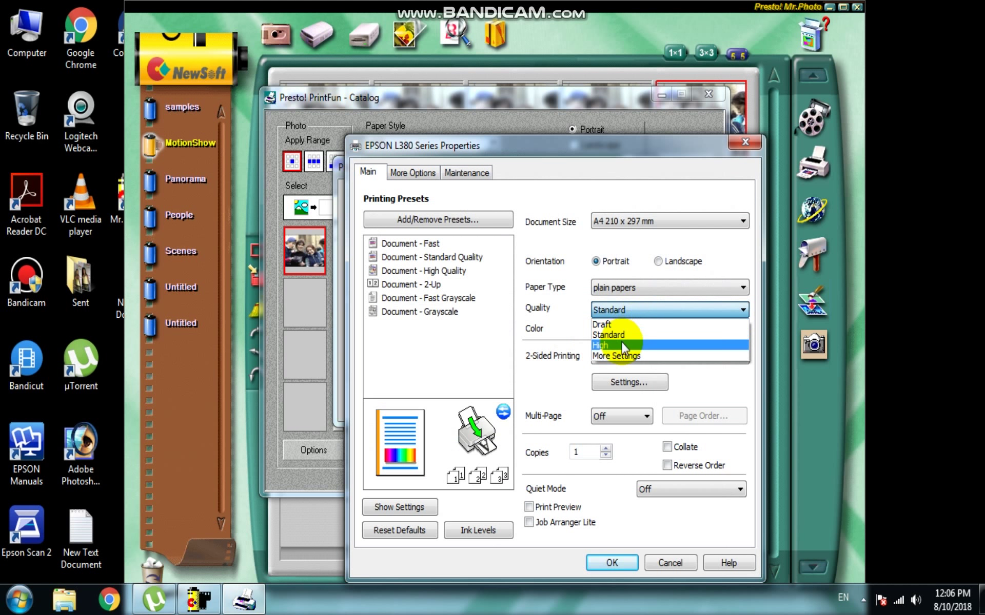
{"action": "left_click", "coordinate": [620, 340]}
Push print quality to the maximum custom setting, close Print without printing, and exit the layout.
{"action": "left_click", "coordinate": [610, 310]}
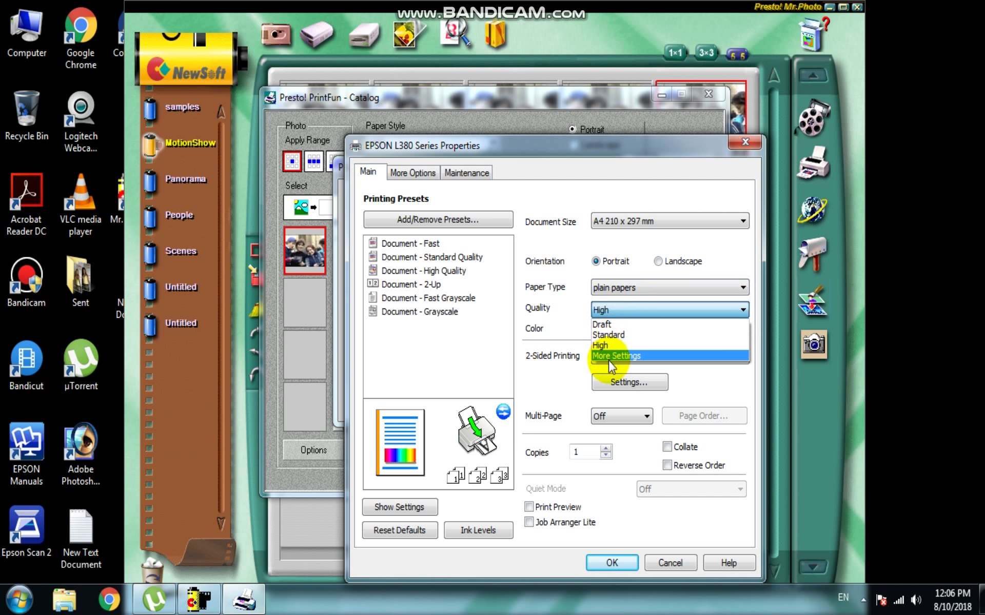
{"action": "left_click", "coordinate": [608, 356]}
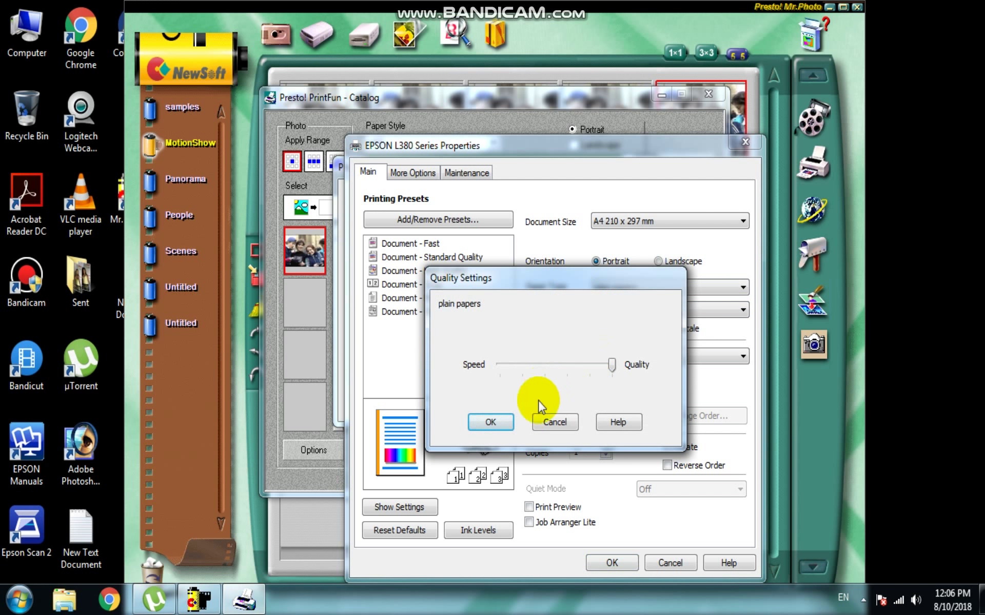
{"action": "left_click", "coordinate": [569, 424]}
{"action": "left_click", "coordinate": [606, 560]}
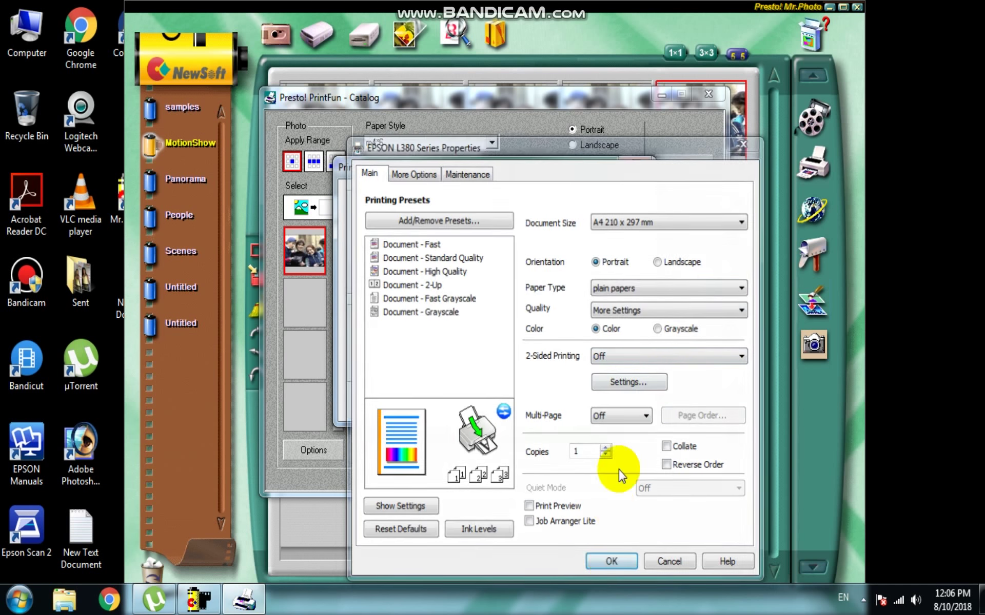
{"action": "left_click", "coordinate": [616, 394]}
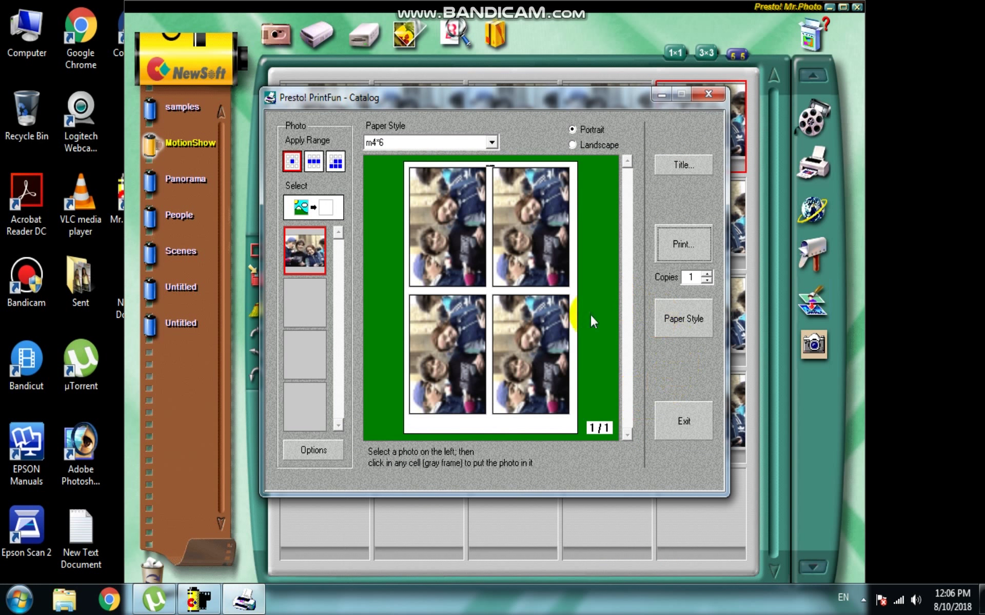
{"action": "left_click", "coordinate": [665, 419]}
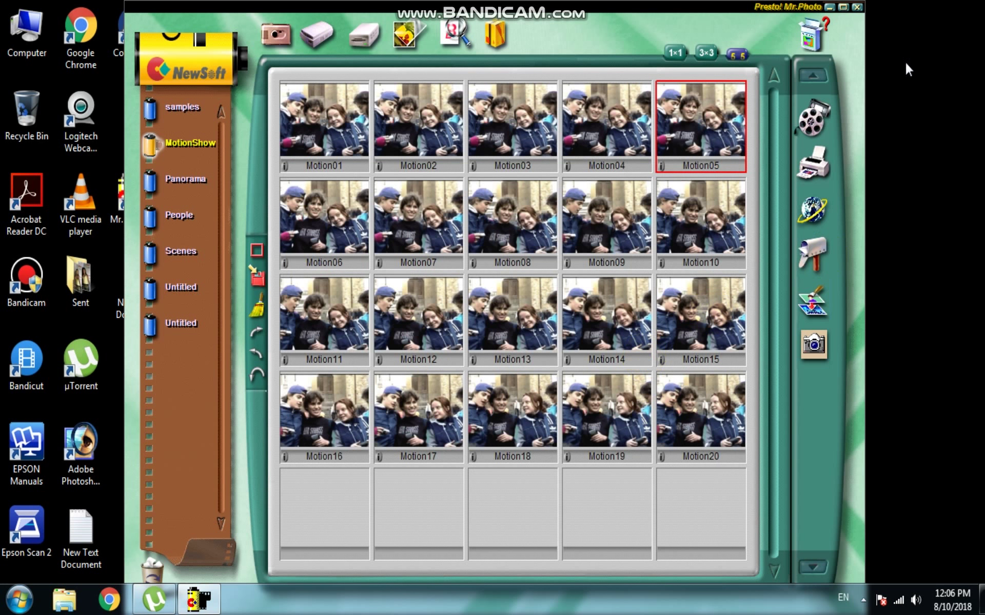
Close Mr. Photo and refresh the Windows desktop four times.
{"action": "left_click", "coordinate": [858, 7]}
{"action": "right_click", "coordinate": [410, 165]}
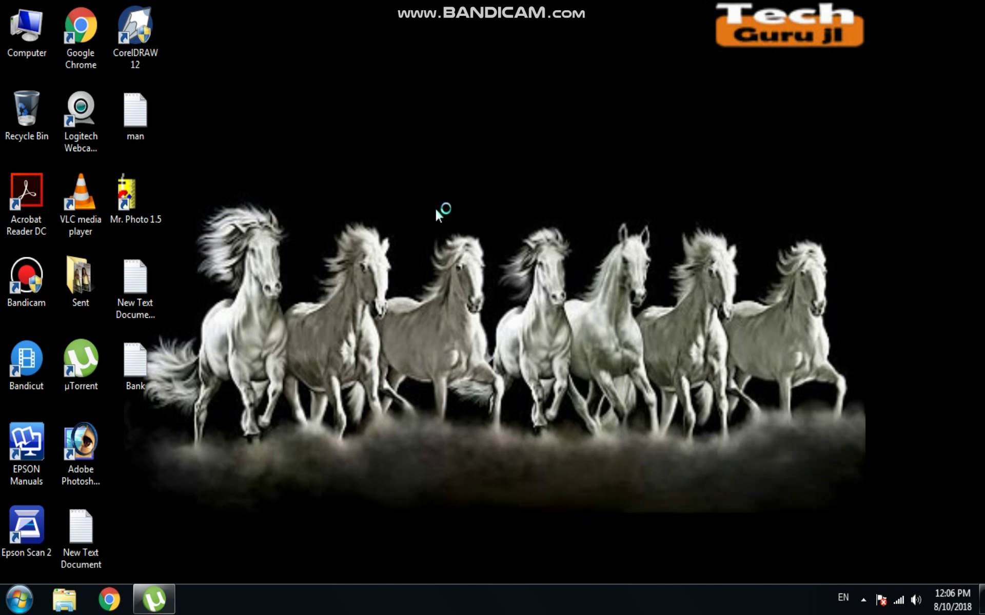
{"action": "left_click", "coordinate": [441, 211]}
{"action": "right_click", "coordinate": [441, 214]}
{"action": "left_click", "coordinate": [460, 265]}
{"action": "right_click", "coordinate": [459, 250]}
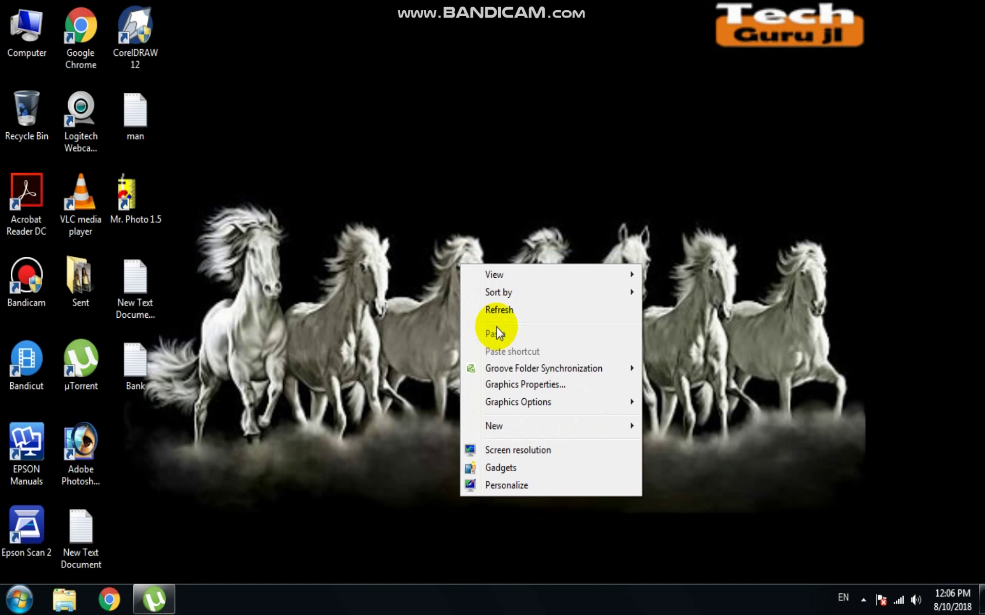
{"action": "left_click", "coordinate": [498, 298]}
{"action": "right_click", "coordinate": [499, 307]}
{"action": "left_click", "coordinate": [518, 353]}
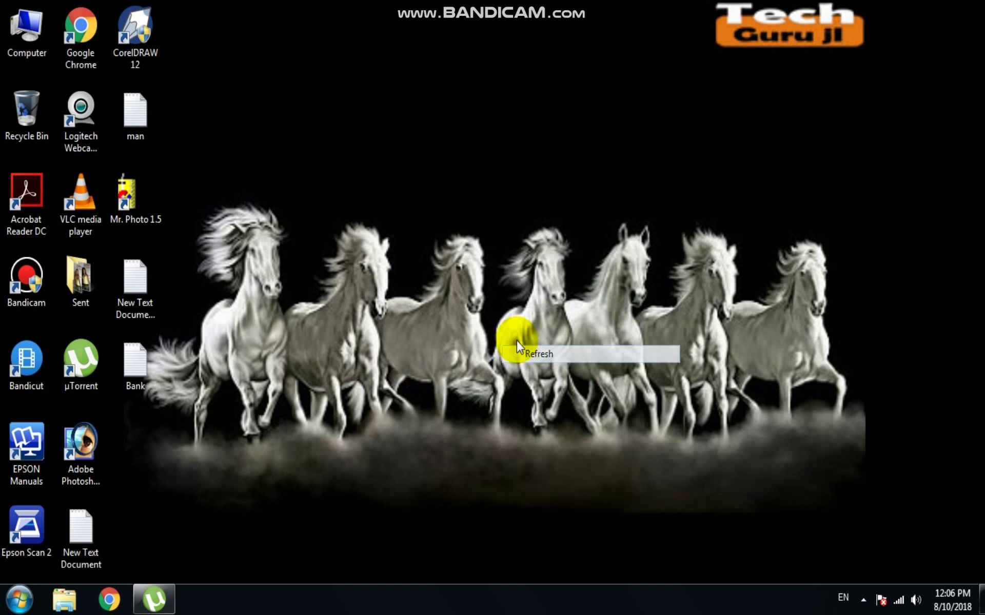